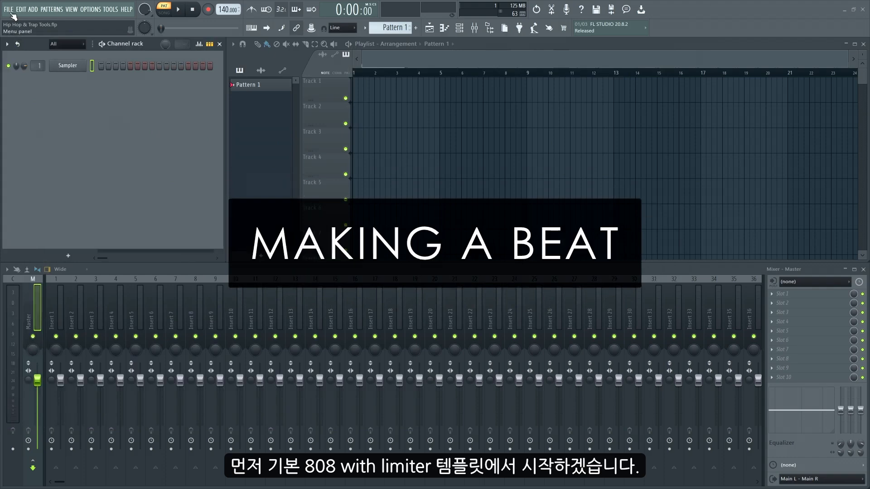
- Create a new project from the minimal template "Basic 808 with limiter"
{"action": "left_click", "coordinate": [10, 10]}
{"action": "mouse_move", "coordinate": [68, 30]}
{"action": "mouse_move", "coordinate": [181, 39]}
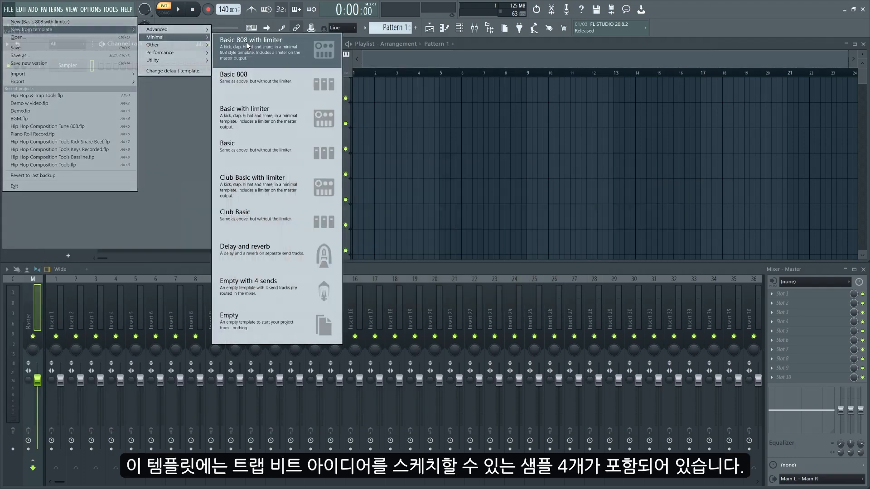
{"action": "left_click", "coordinate": [246, 42]}
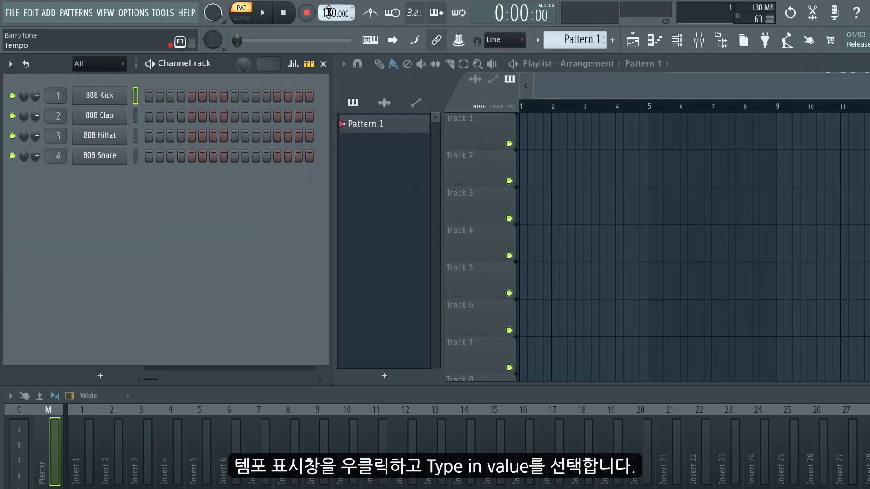
- Set the project tempo to 140 BPM by entering an exact value
{"action": "right_click", "coordinate": [220, 9]}
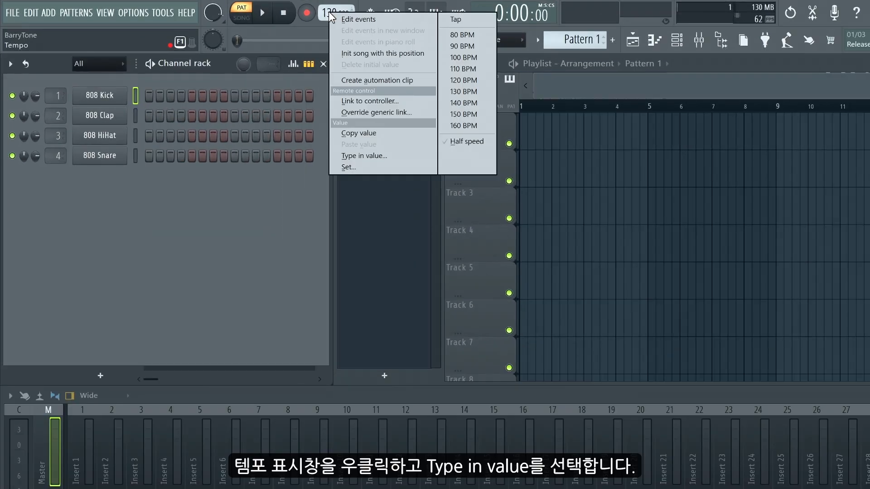
{"action": "left_click", "coordinate": [344, 156]}
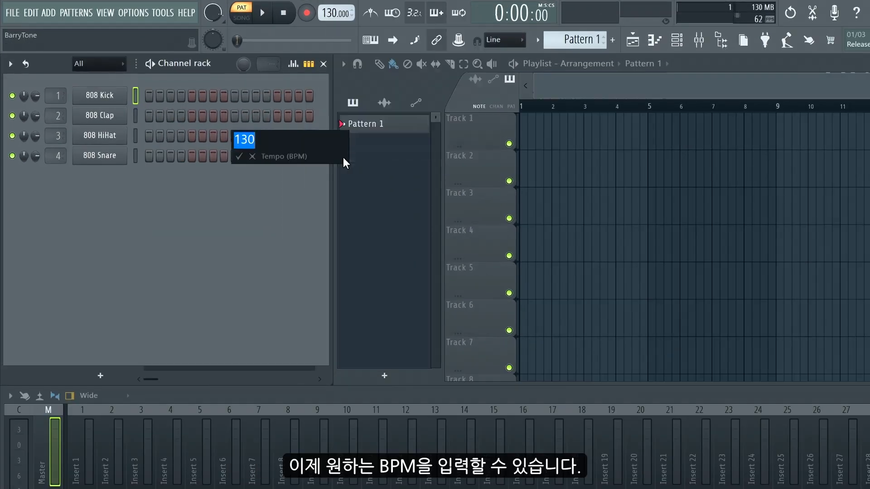
{"action": "type", "text": "140"}
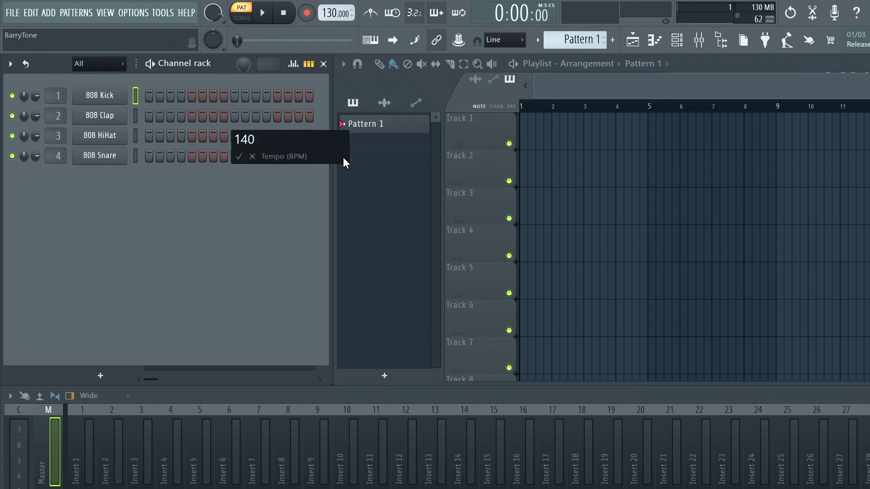
{"action": "key", "text": "Return"}
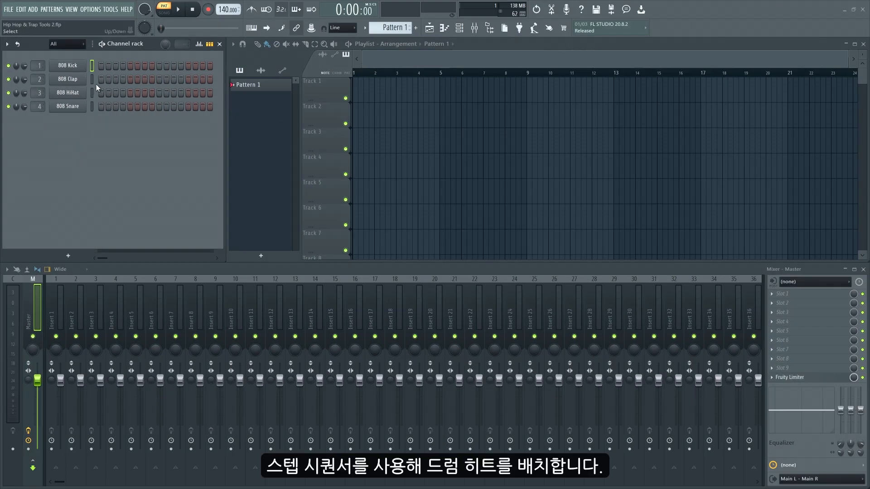
- Program 808 Kick hits on steps 1 and 13 and an 808 Snare hit on step 9, and play the pattern
{"action": "left_click", "coordinate": [101, 66]}
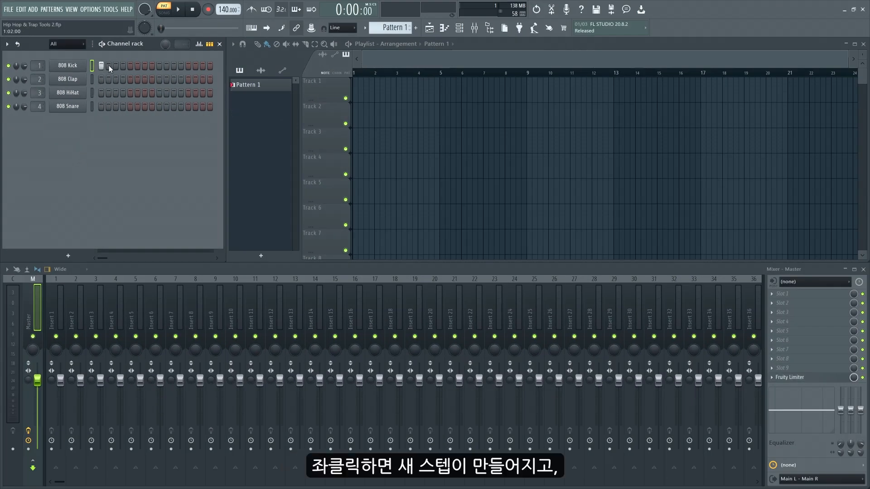
{"action": "left_click", "coordinate": [188, 66]}
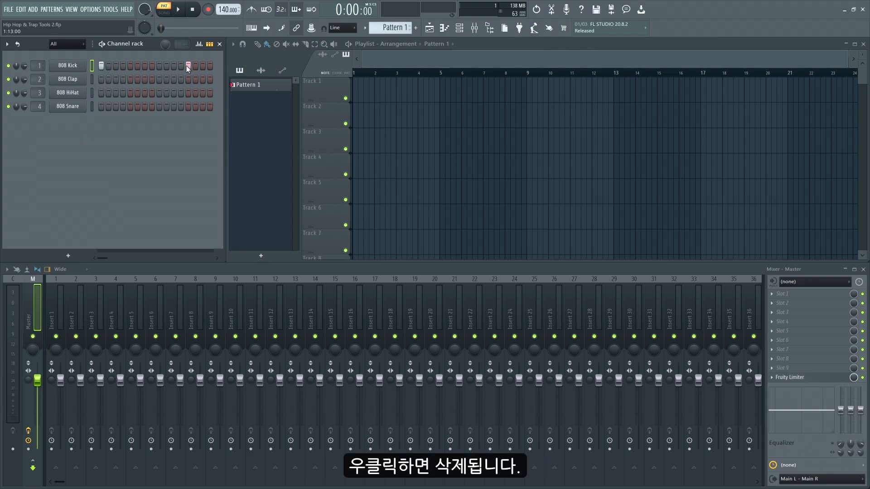
{"action": "left_click", "coordinate": [159, 106]}
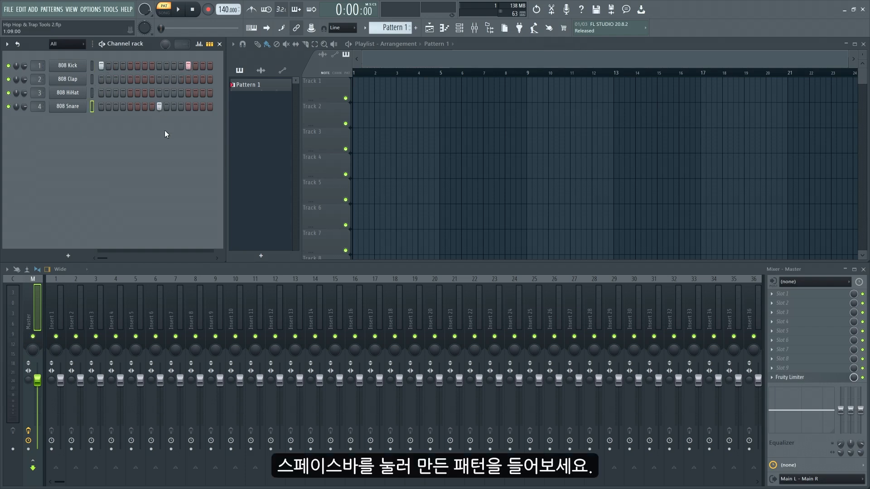
{"action": "key", "text": "space"}
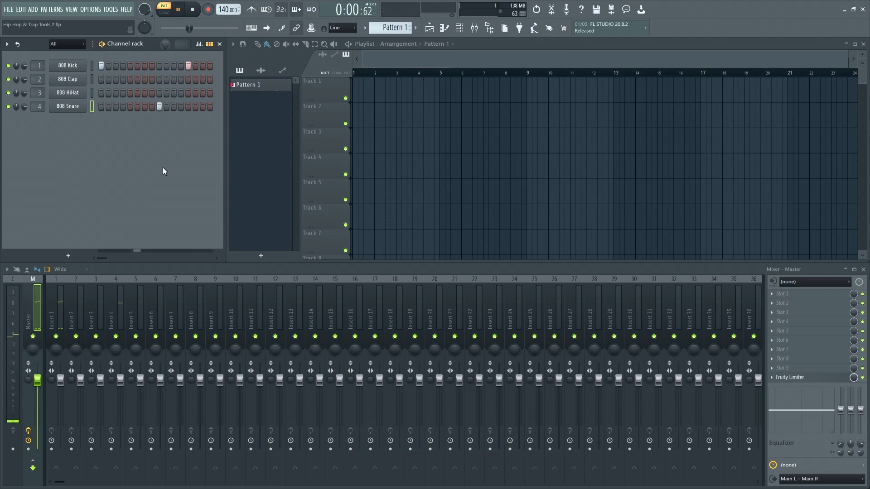
{"action": "key", "text": "space"}
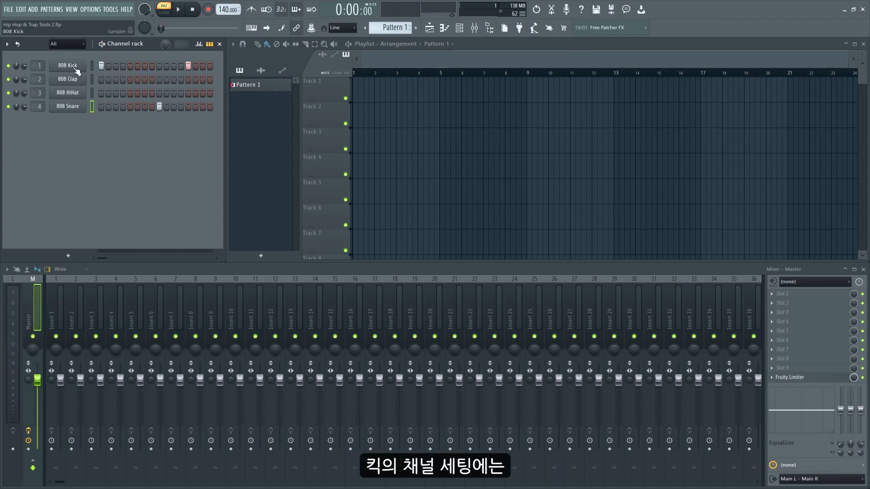
- Adjust the POGO precomputed effect on the 808 Kick sample, auditioning the result, and leave it slightly above centre
{"action": "left_click", "coordinate": [76, 68]}
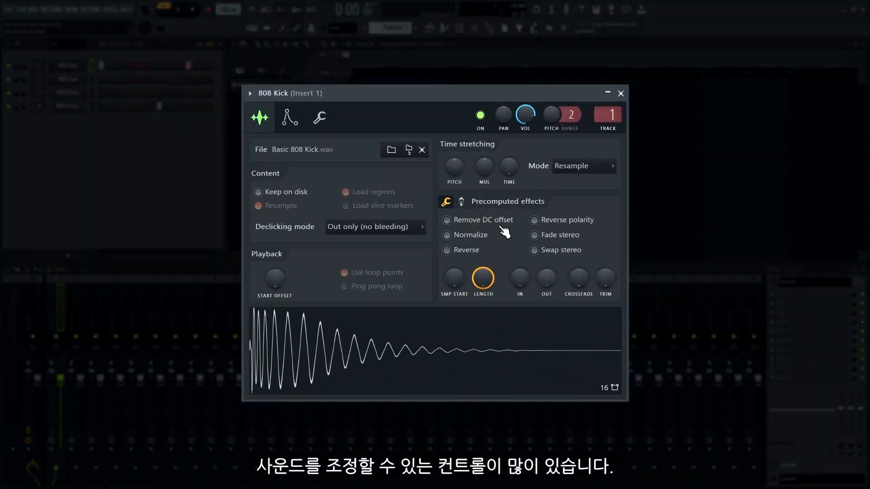
{"action": "left_click", "coordinate": [461, 201]}
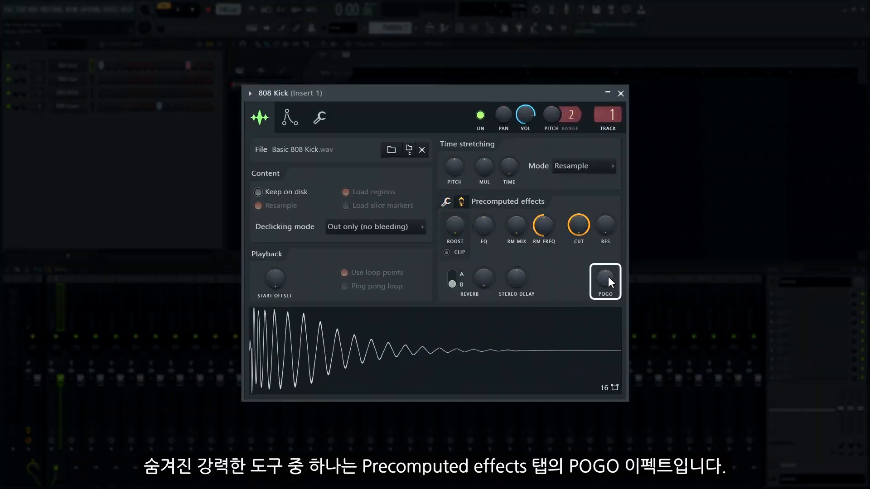
{"action": "left_click_drag", "start_coordinate": [608, 276], "coordinate": [608, 258]}
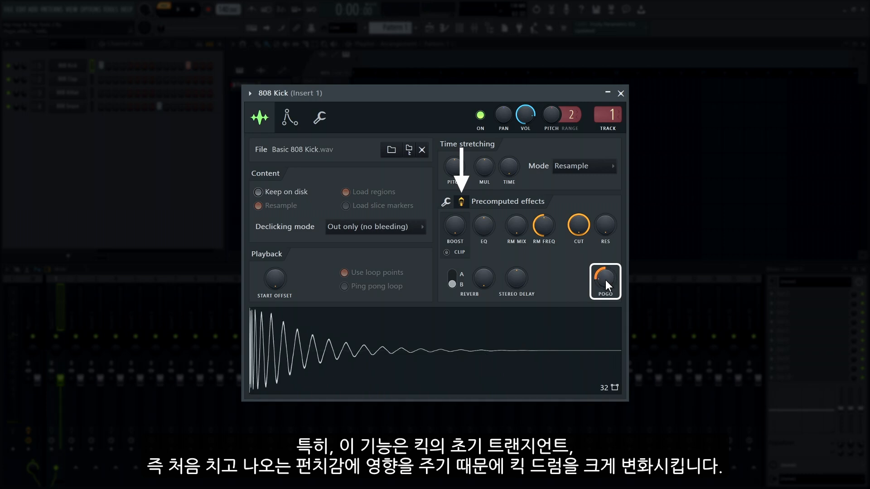
{"action": "mouse_move", "coordinate": [605, 280]}
{"action": "left_mouse_down"}
{"action": "mouse_move", "coordinate": [605, 267]}
{"action": "mouse_move", "coordinate": [606, 274]}
{"action": "left_mouse_up"}
{"action": "left_click", "coordinate": [477, 356]}
{"action": "left_click", "coordinate": [477, 357]}
{"action": "left_click", "coordinate": [388, 363]}
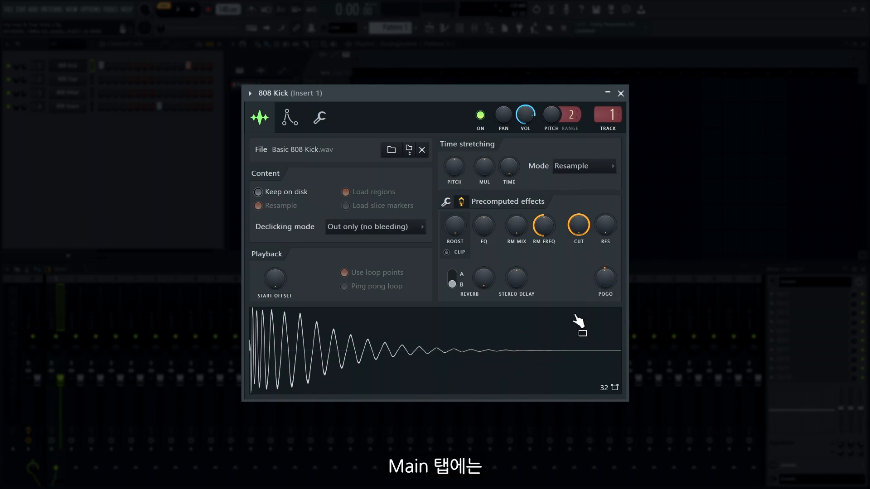
- Move the kick's sample start slightly forward, audition a shortened sample length, and restore the length to full
{"action": "left_click", "coordinate": [446, 202]}
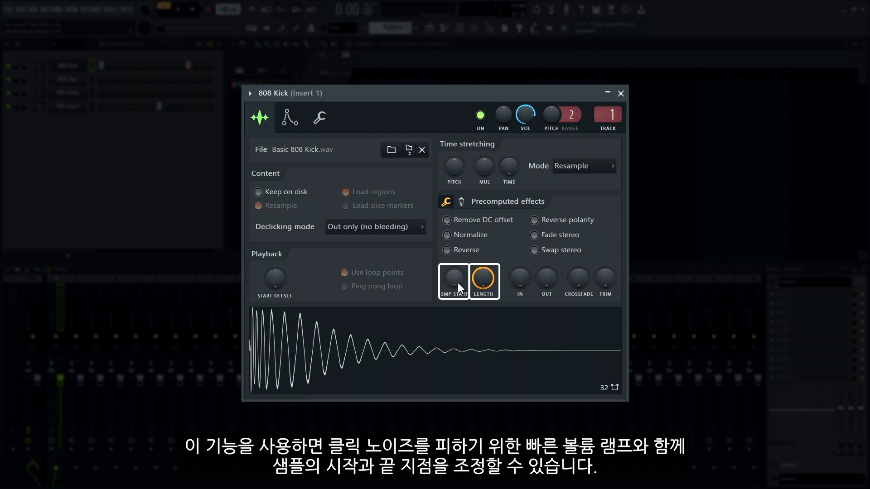
{"action": "left_click_drag", "start_coordinate": [456, 282], "coordinate": [482, 322]}
{"action": "left_click", "coordinate": [428, 331]}
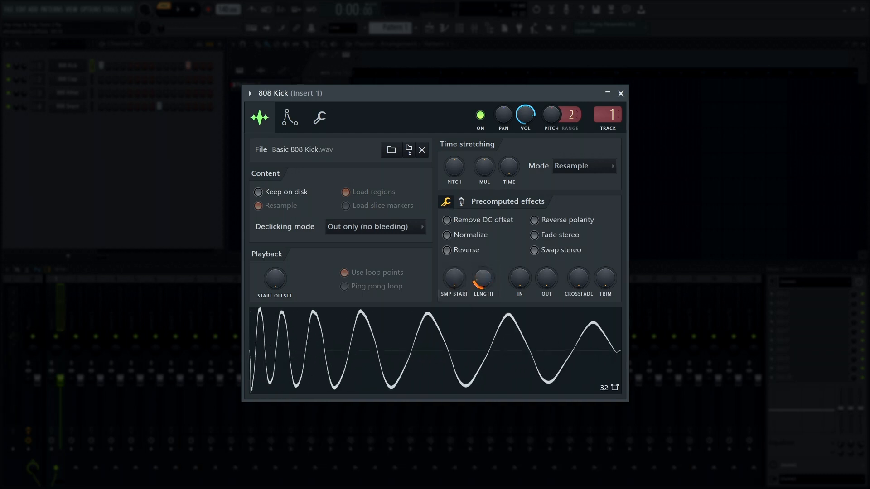
{"action": "left_click", "coordinate": [462, 343]}
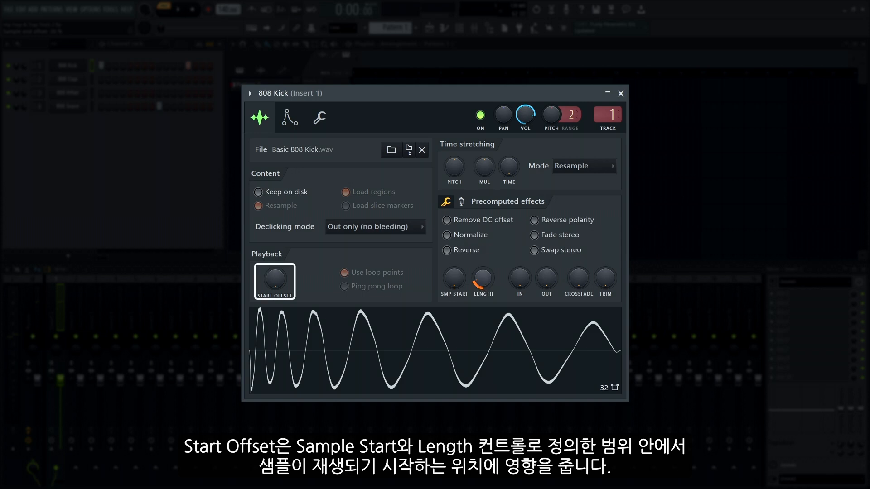
{"action": "left_click_drag", "start_coordinate": [483, 278], "coordinate": [483, 245]}
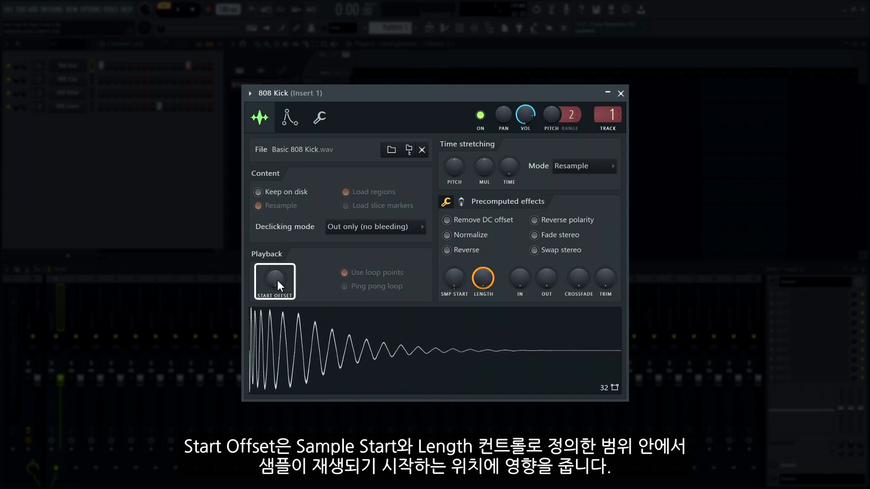
- Audition the kick with small Start Offset amounts and return Start Offset to zero
{"action": "left_click_drag", "start_coordinate": [277, 280], "coordinate": [278, 275]}
{"action": "left_click", "coordinate": [286, 352]}
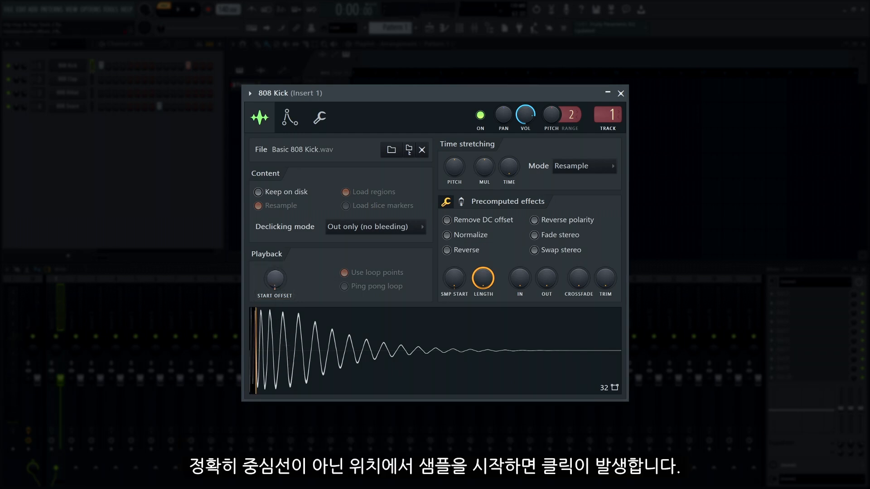
{"action": "left_click_drag", "start_coordinate": [277, 280], "coordinate": [274, 278]}
{"action": "left_click", "coordinate": [290, 320]}
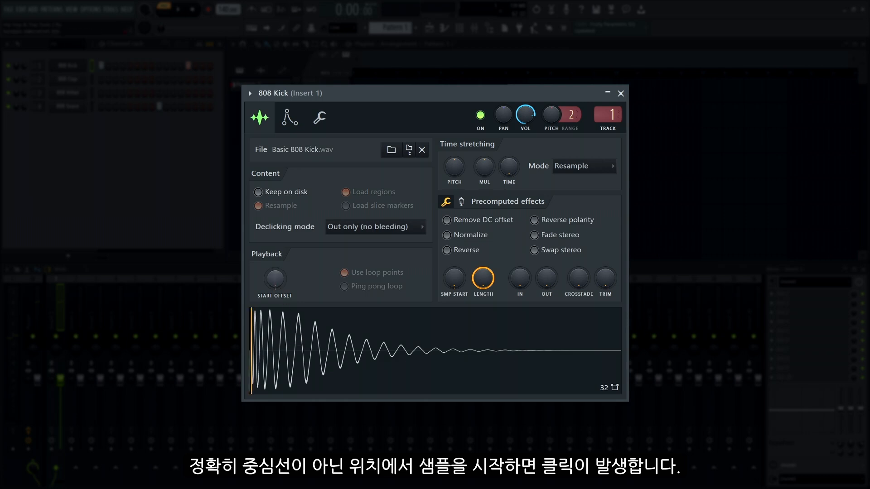
{"action": "left_click", "coordinate": [291, 359]}
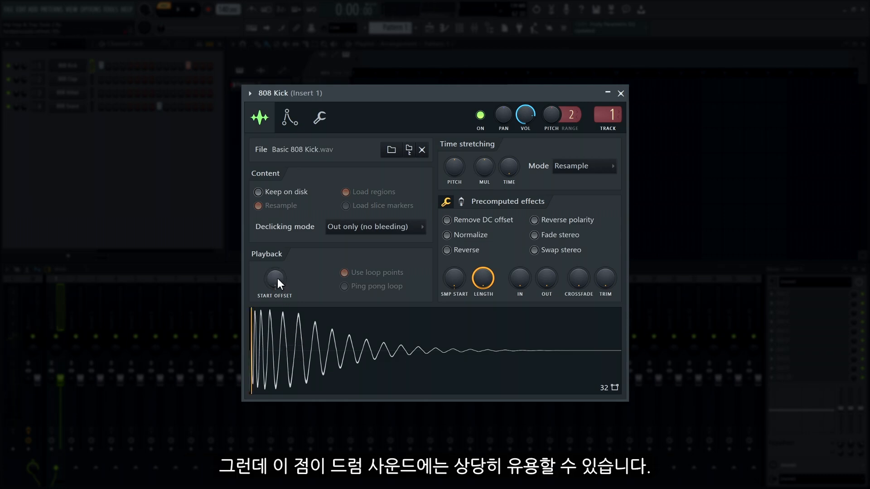
{"action": "left_click_drag", "start_coordinate": [274, 279], "coordinate": [275, 282]}
{"action": "left_click", "coordinate": [306, 357]}
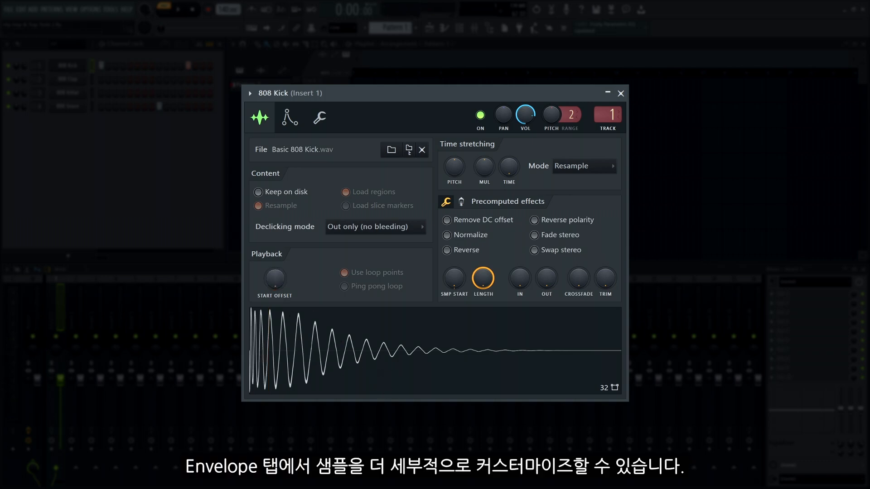
- Enable the kick's volume envelope with zero attack and audition it on the C5 key
{"action": "left_click", "coordinate": [289, 118]}
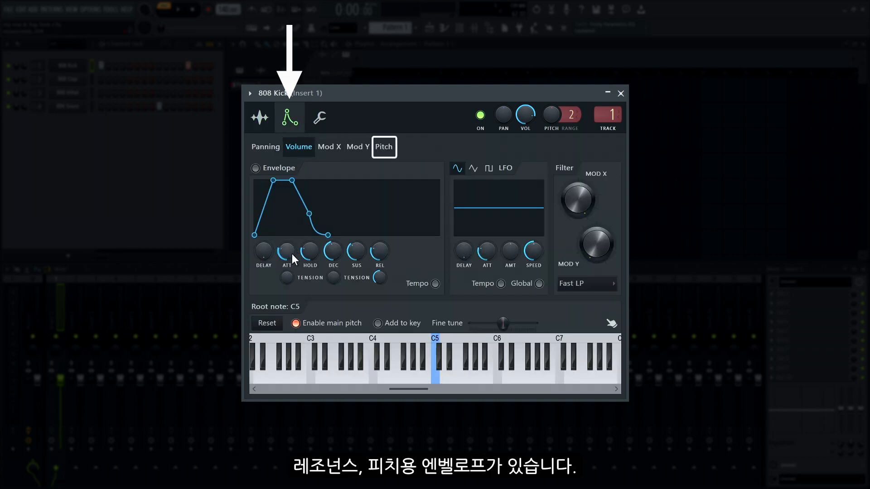
{"action": "left_click_drag", "start_coordinate": [288, 260], "coordinate": [288, 285]}
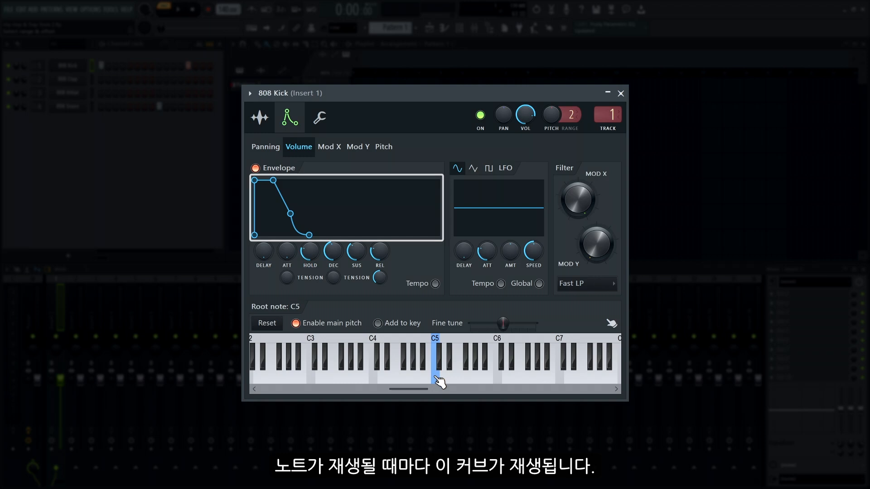
{"action": "left_click", "coordinate": [437, 379]}
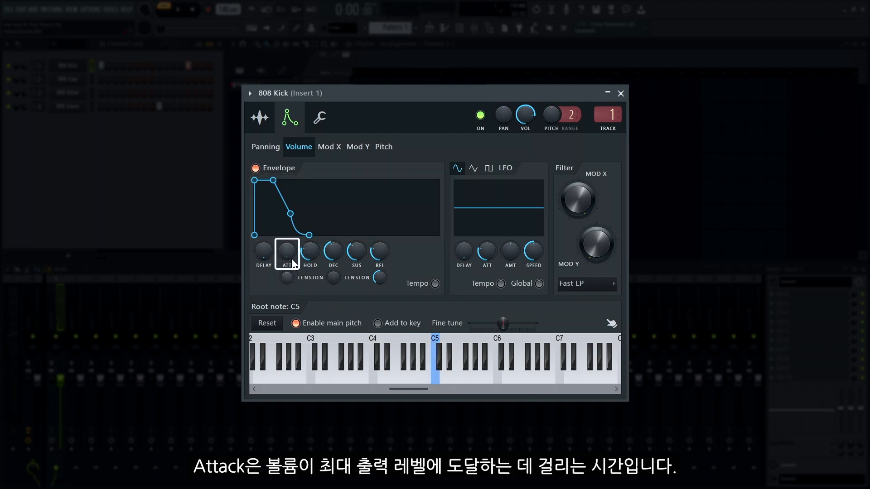
- Shape the kick's volume envelope with zero attack and sustain, a short decay and a short hold, auditioning it at C5
{"action": "left_click_drag", "start_coordinate": [289, 254], "coordinate": [288, 247]}
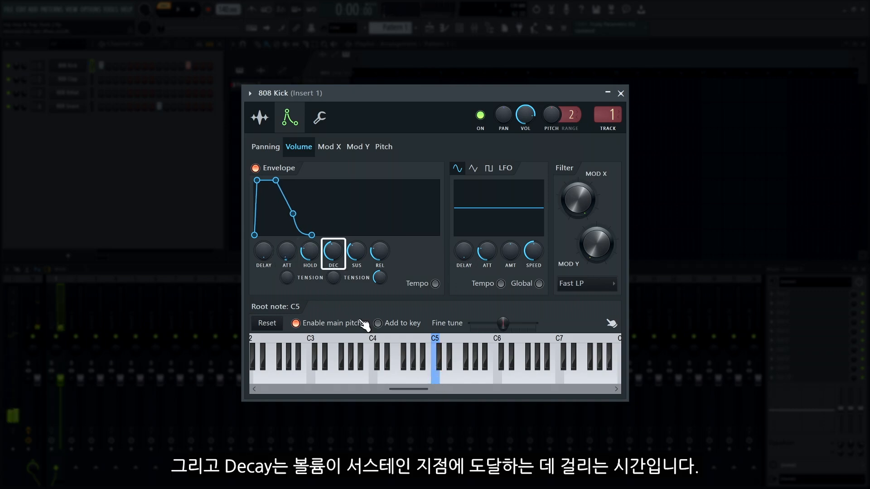
{"action": "mouse_move", "coordinate": [286, 255]}
{"action": "left_mouse_down"}
{"action": "mouse_move", "coordinate": [286, 263]}
{"action": "mouse_move", "coordinate": [312, 265]}
{"action": "left_mouse_up"}
{"action": "left_click_drag", "start_coordinate": [332, 251], "coordinate": [333, 272]}
{"action": "left_click", "coordinate": [437, 381]}
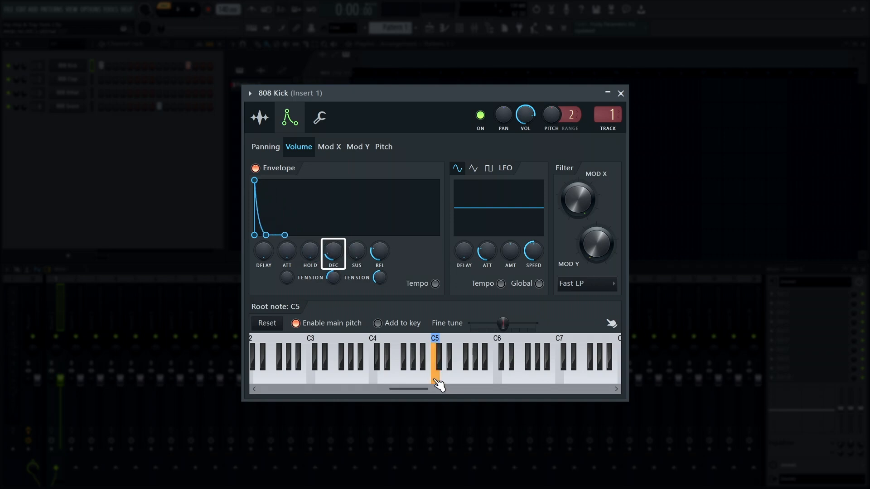
{"action": "left_click", "coordinate": [438, 384]}
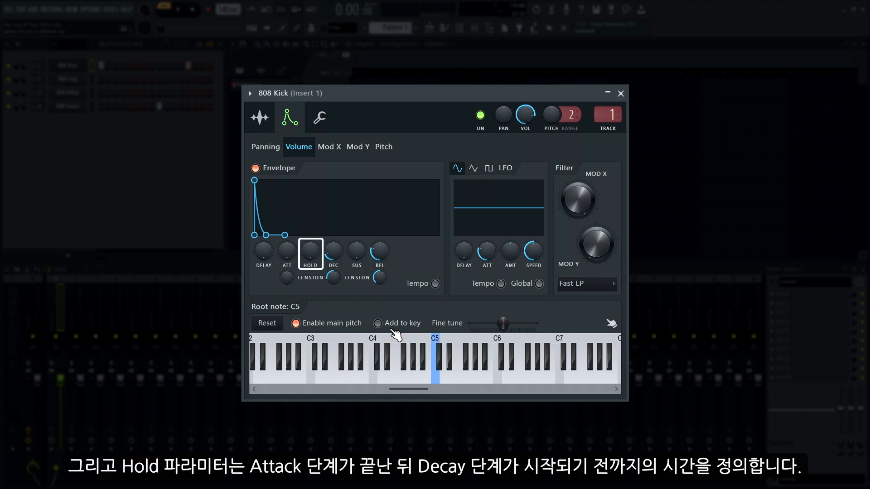
{"action": "left_click_drag", "start_coordinate": [312, 251], "coordinate": [312, 239]}
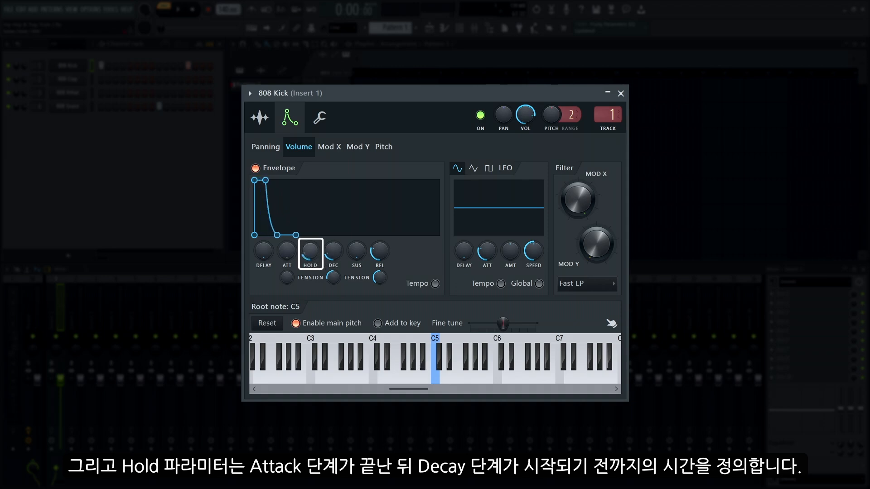
{"action": "left_click", "coordinate": [434, 374]}
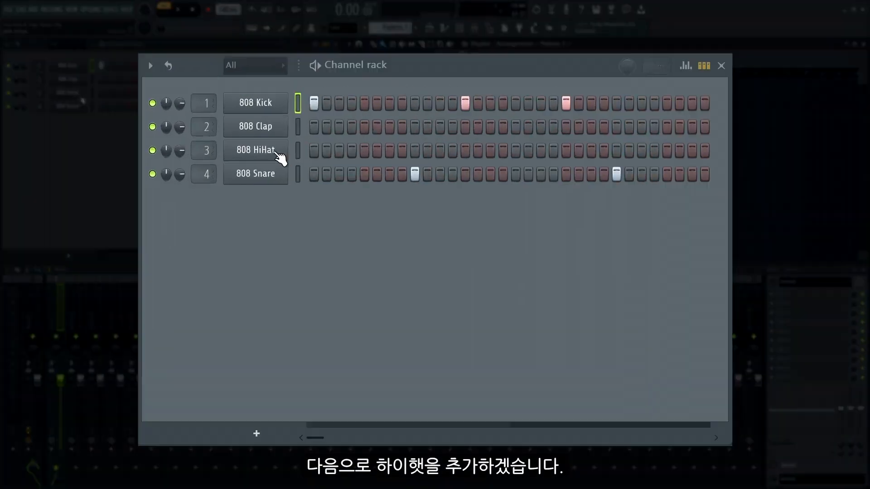
- Fill the 808 HiHat channel on every 2 steps and play the pattern
{"action": "right_click", "coordinate": [274, 154]}
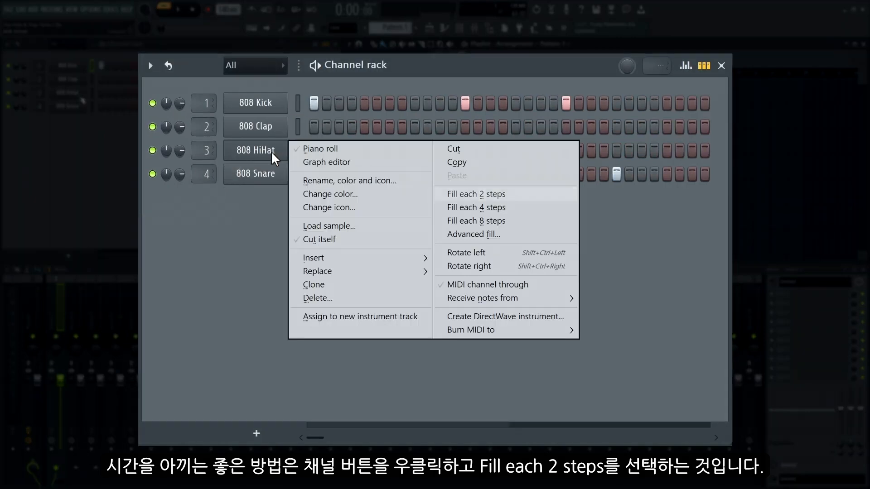
{"action": "left_click", "coordinate": [478, 196]}
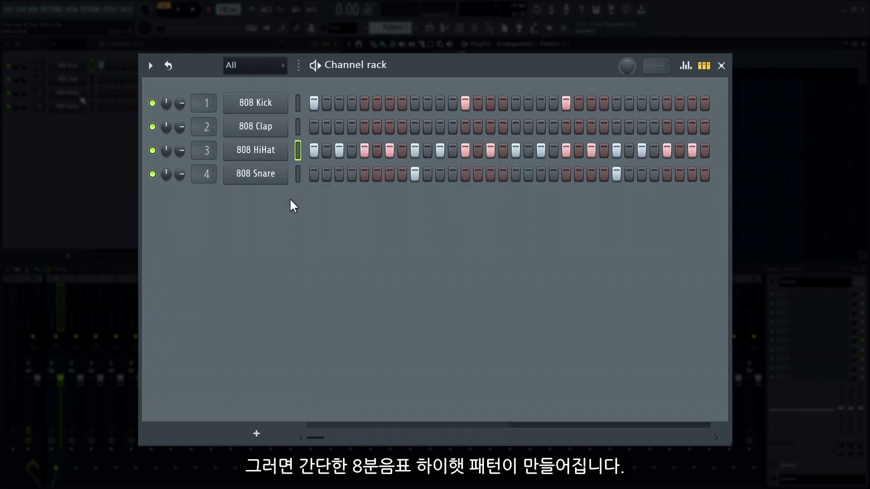
{"action": "key", "text": "space"}
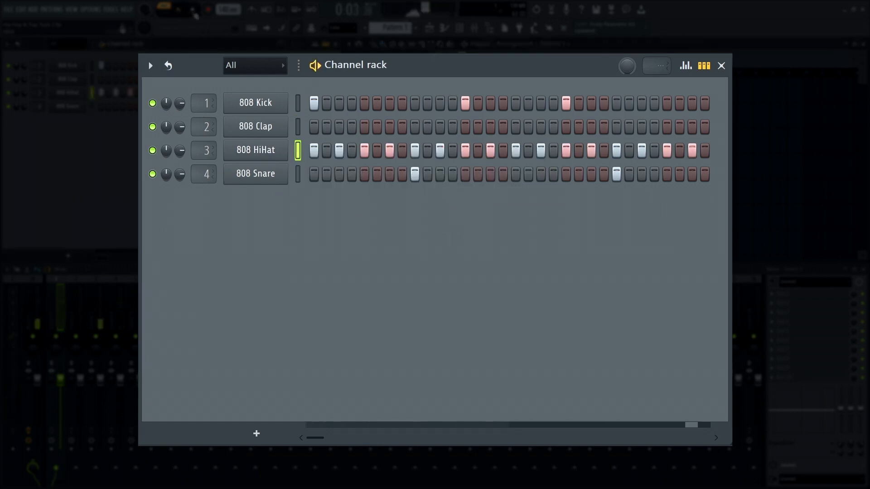
{"action": "key", "text": "space"}
- Rotate the 808 HiHat steps left twice
{"action": "right_click", "coordinate": [265, 151]}
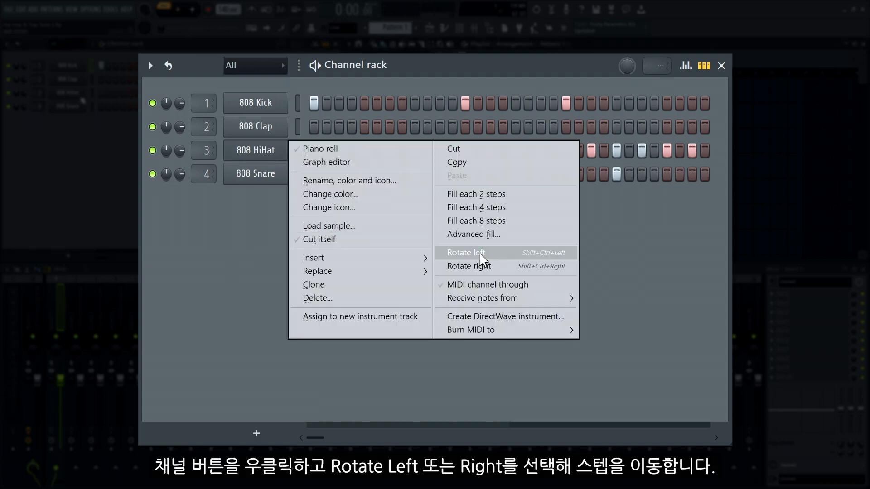
{"action": "left_click", "coordinate": [480, 254]}
{"action": "right_click", "coordinate": [260, 151]}
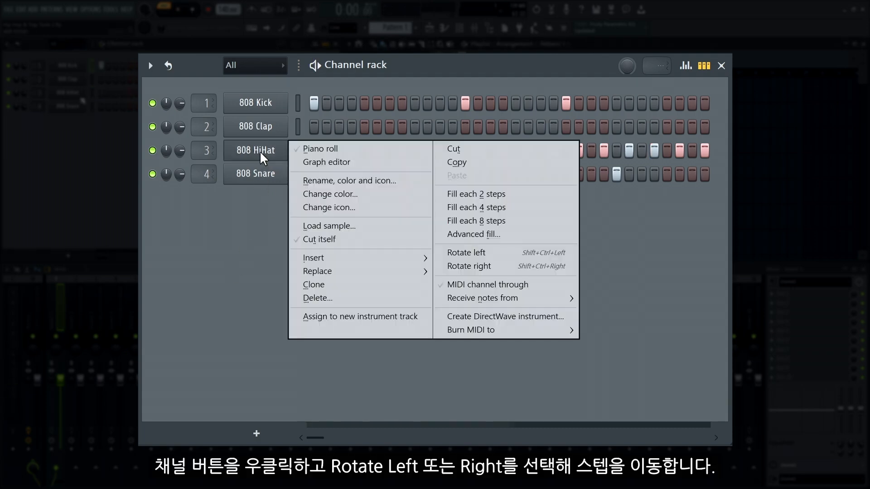
{"action": "left_click", "coordinate": [502, 253]}
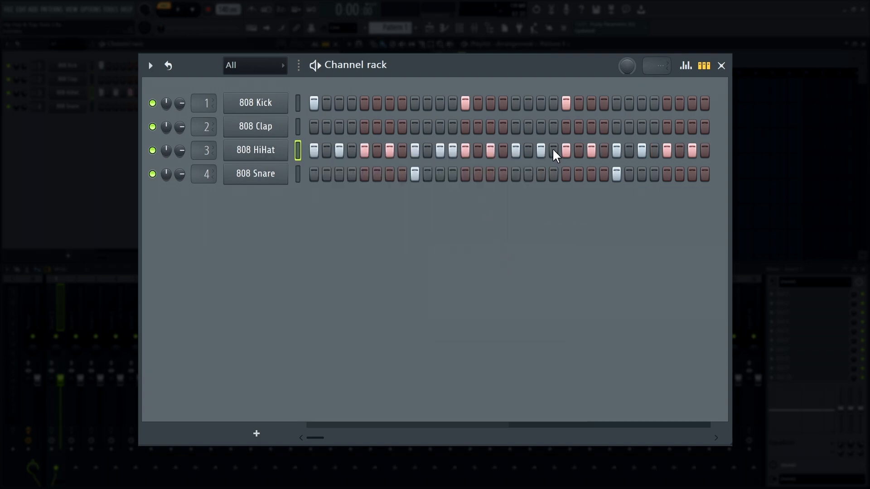
- Lower the velocity of the 808 HiHat's off-beat hits in the graph editor, auditioning the pattern before and after
{"action": "left_click", "coordinate": [185, 12]}
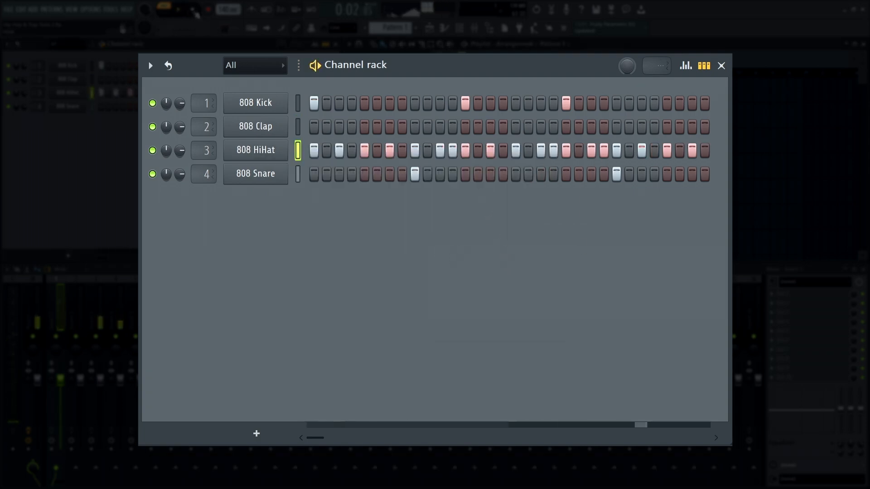
{"action": "left_click", "coordinate": [686, 65]}
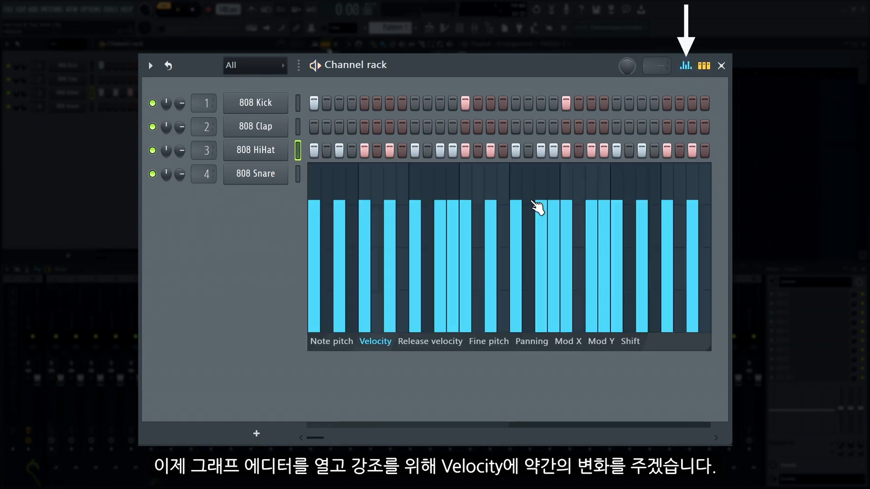
{"action": "left_click", "coordinate": [339, 261]}
{"action": "left_click", "coordinate": [390, 262]}
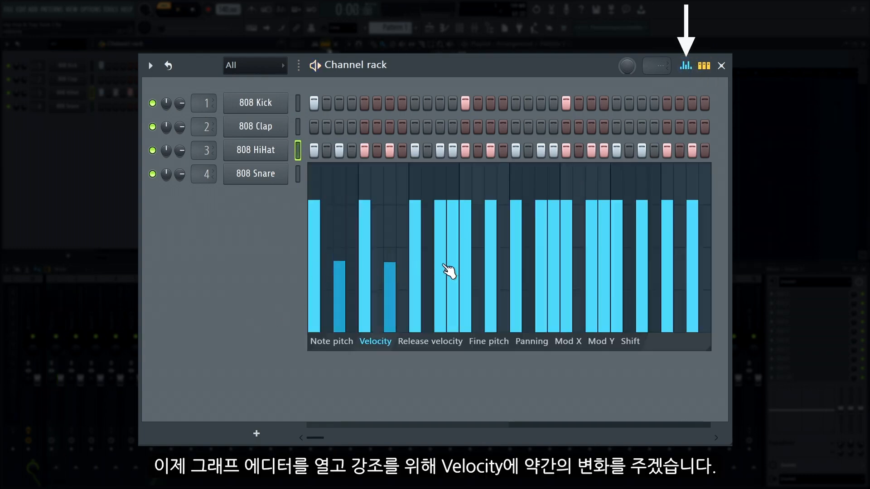
{"action": "left_click_drag", "start_coordinate": [440, 243], "coordinate": [453, 234]}
{"action": "left_click", "coordinate": [491, 261]}
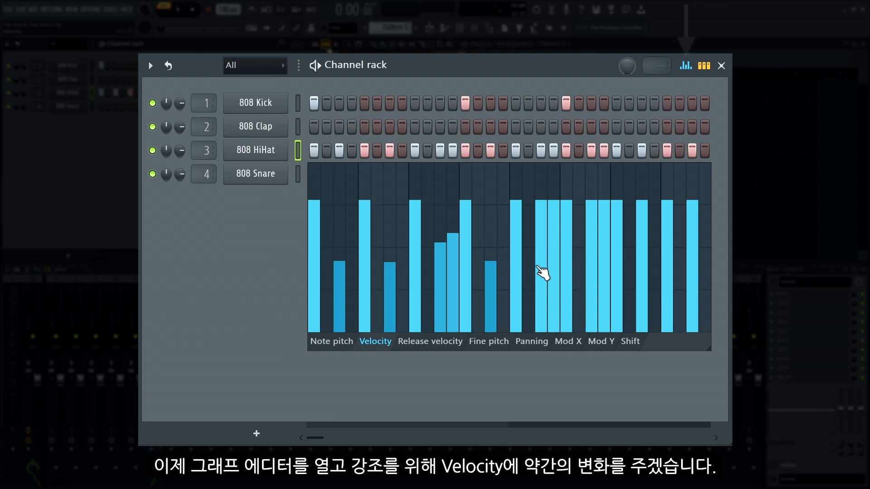
{"action": "left_click_drag", "start_coordinate": [540, 257], "coordinate": [604, 243]}
{"action": "left_click", "coordinate": [591, 260]}
{"action": "left_click", "coordinate": [642, 252]}
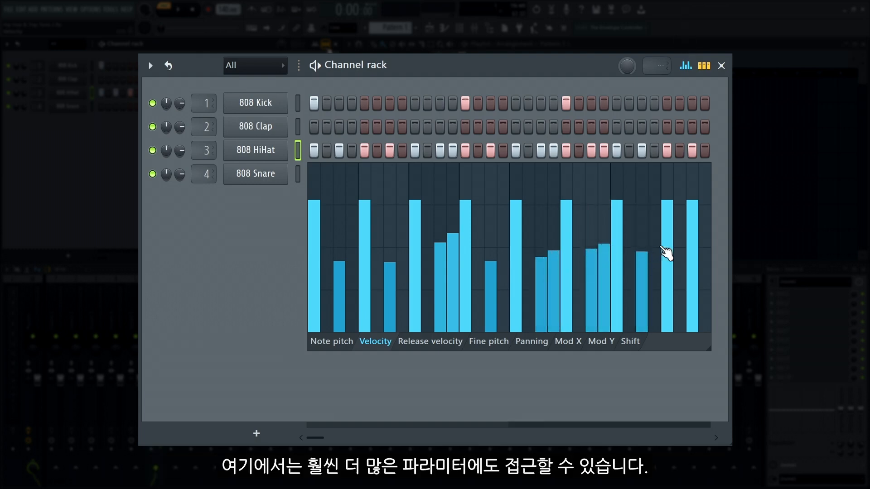
{"action": "left_click", "coordinate": [692, 251]}
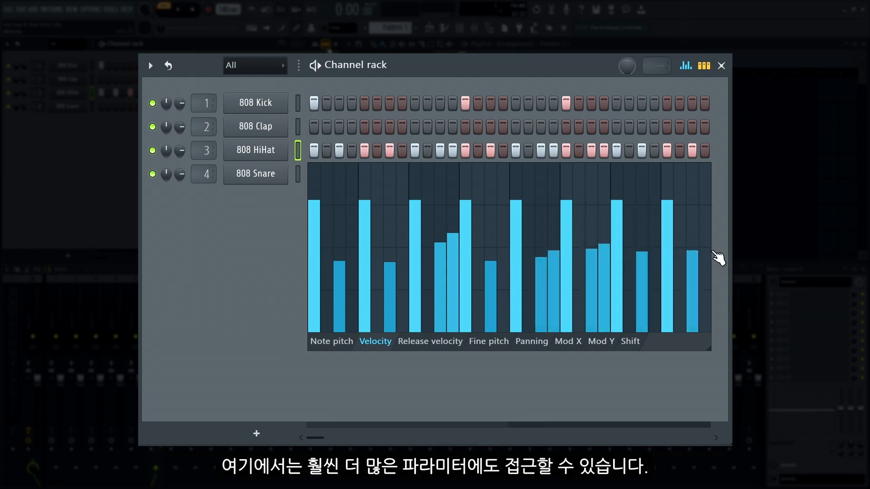
{"action": "key", "text": "space"}
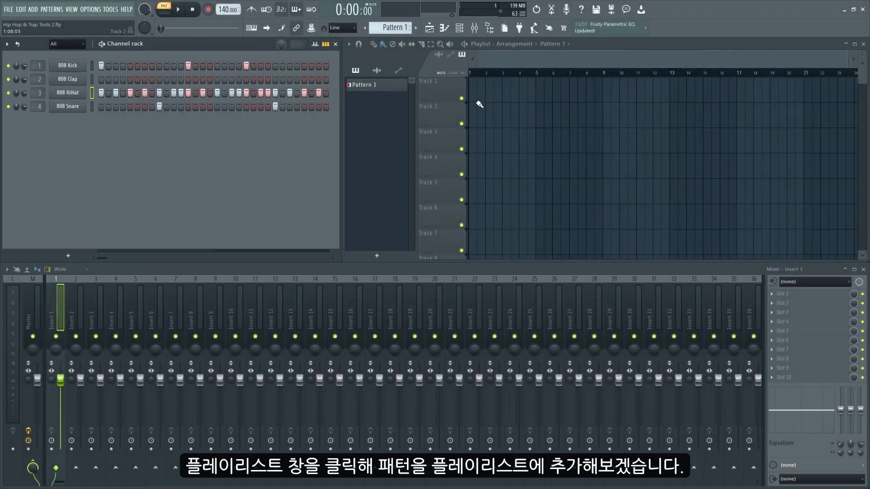
- Place two consecutive Pattern 1 clips on Track 1 starting at bar 1 and make the second clip unique
{"action": "left_click", "coordinate": [475, 90]}
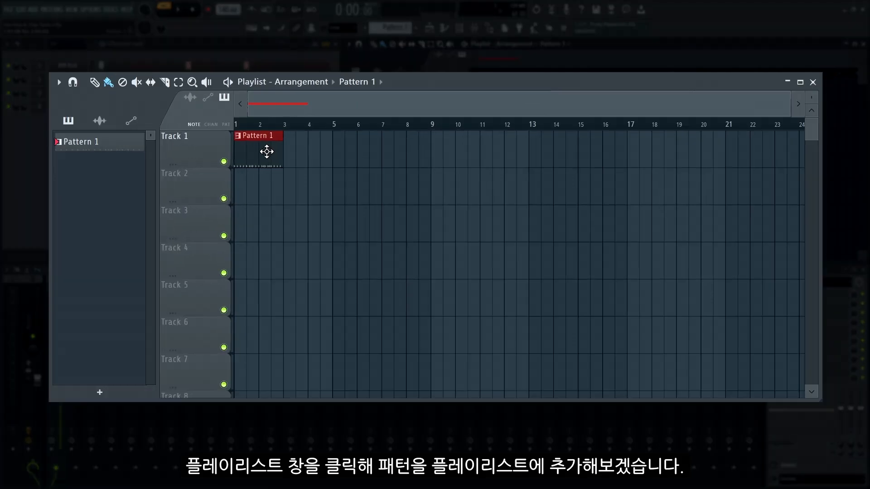
{"action": "left_click", "coordinate": [296, 161]}
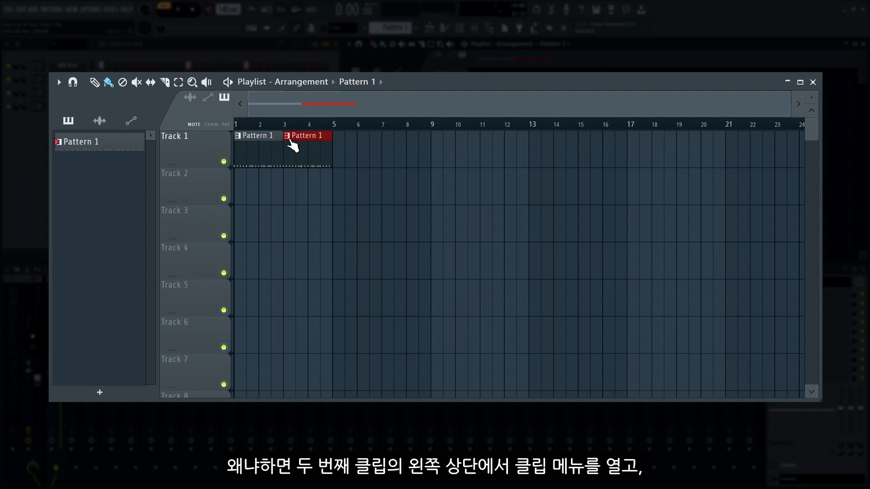
{"action": "left_click", "coordinate": [289, 139]}
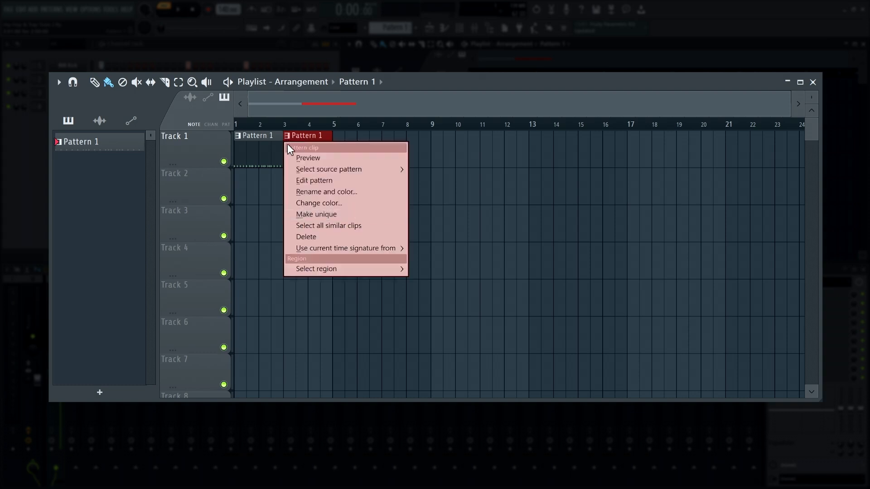
{"action": "left_click", "coordinate": [303, 216]}
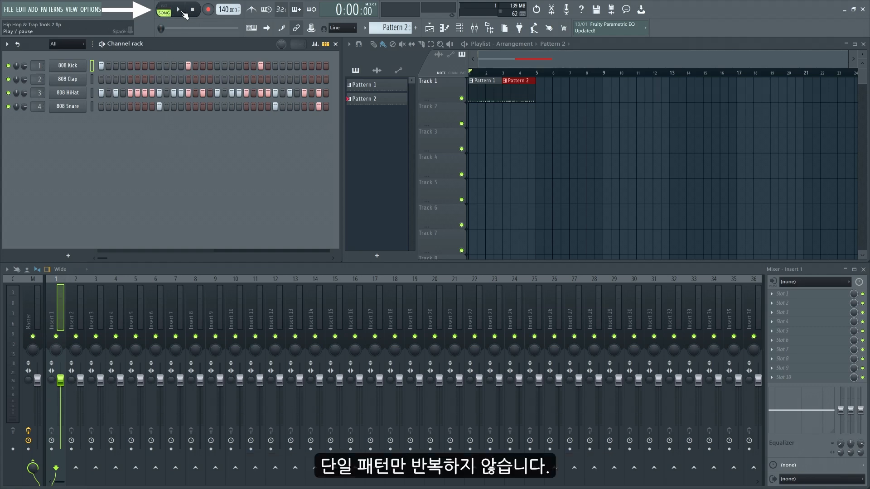
- Play the two-pattern arrangement in Song mode and stop playback
{"action": "left_click", "coordinate": [180, 11]}
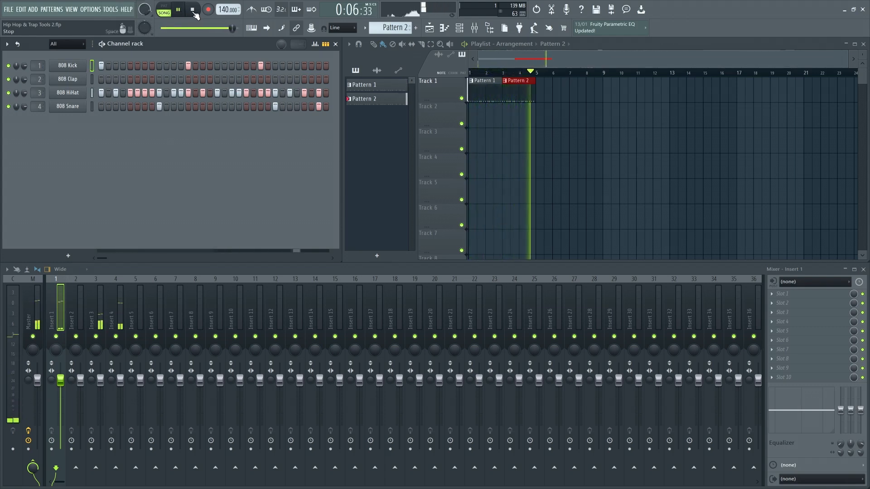
{"action": "left_click", "coordinate": [193, 12]}
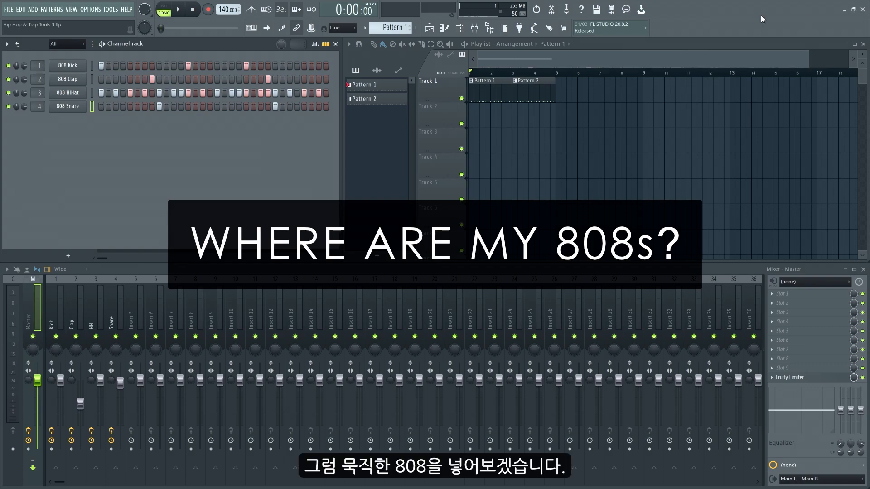
- Find FLEX in the plugin picker and add it as an instrument on playlist Track 2
{"action": "key", "text": "F8"}
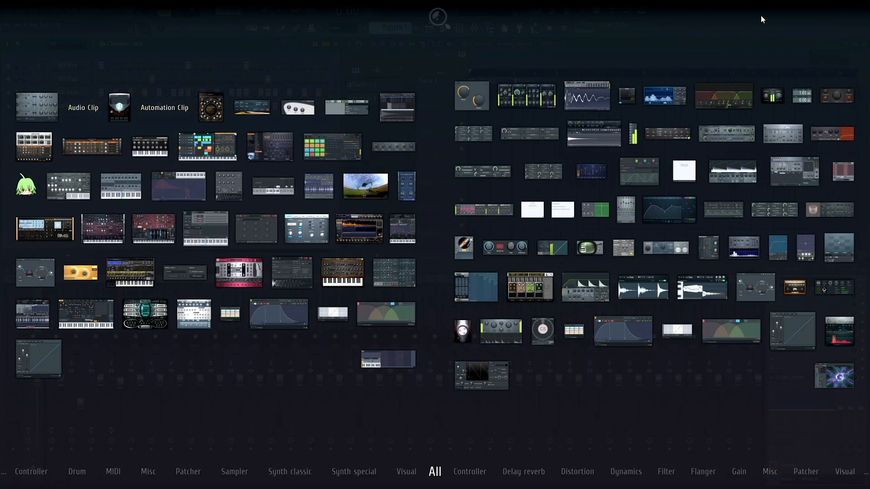
{"action": "type", "text": "flex"}
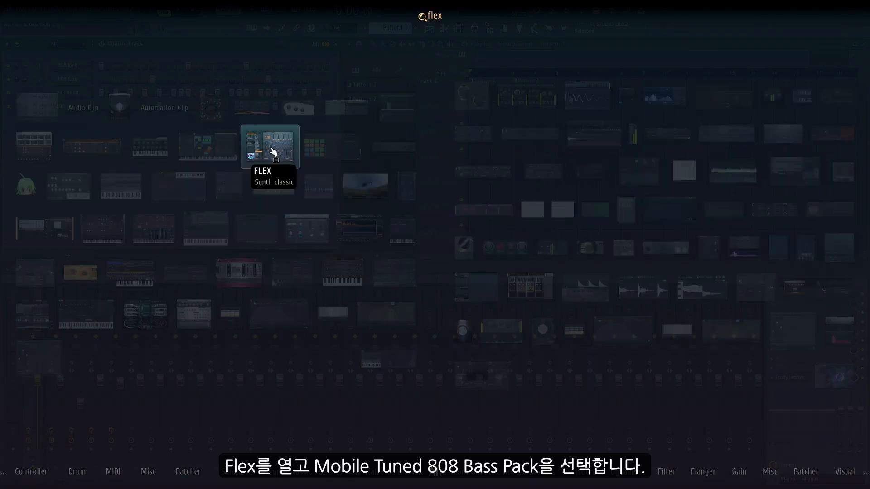
{"action": "left_click_drag", "start_coordinate": [273, 152], "coordinate": [445, 114]}
- Choose FLEX's Mobile Tuned 808 Bass pack, audition presets such as 808 Distorted and 808 Bounced, and load 808 Synth Blasted
{"action": "left_click", "coordinate": [236, 233]}
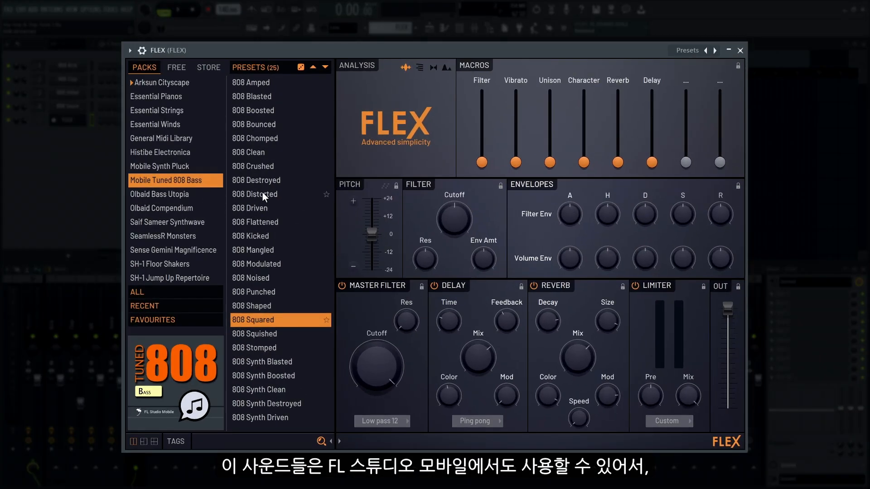
{"action": "left_click", "coordinate": [294, 241]}
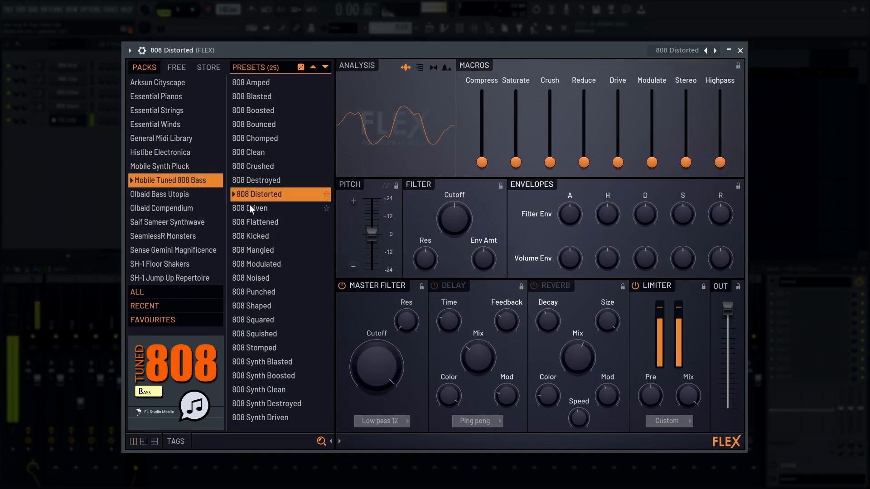
{"action": "left_click", "coordinate": [251, 207]}
{"action": "left_click", "coordinate": [268, 262]}
{"action": "left_click", "coordinate": [270, 128]}
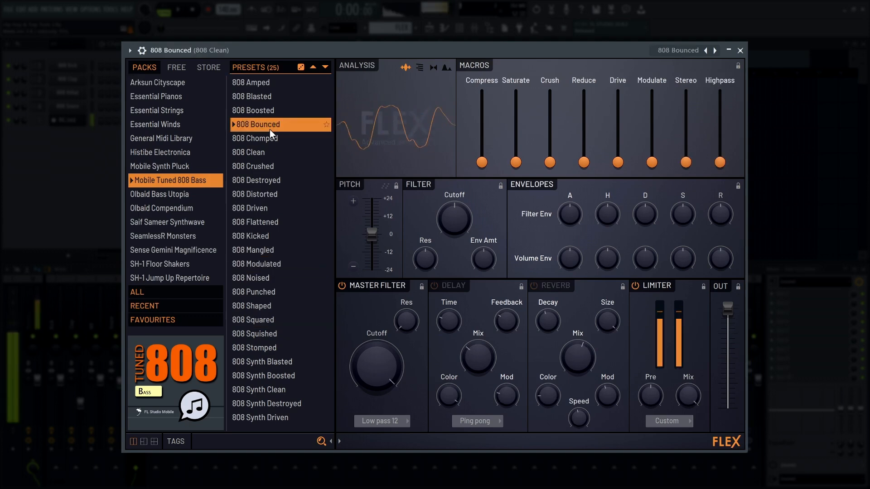
{"action": "left_click", "coordinate": [267, 363]}
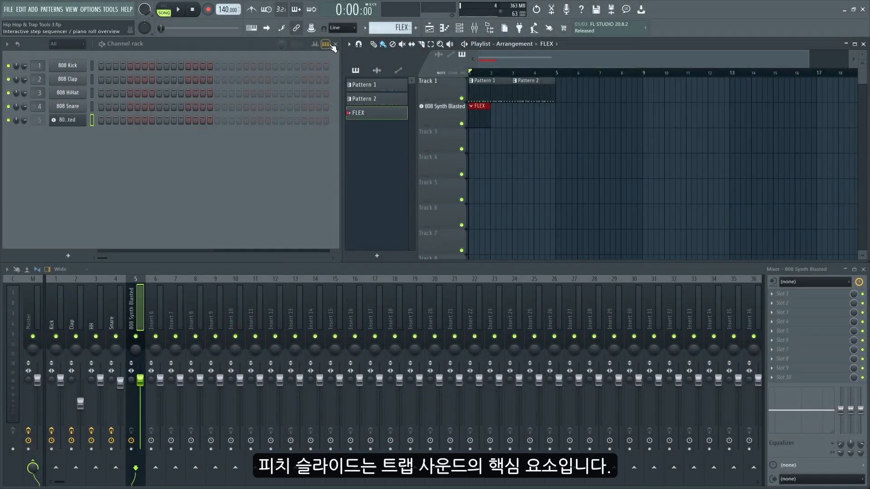
- Switch the channel rack to the piano roll overview, and draw and erase a trial B3 note in the bass's piano roll
{"action": "left_click", "coordinate": [329, 44]}
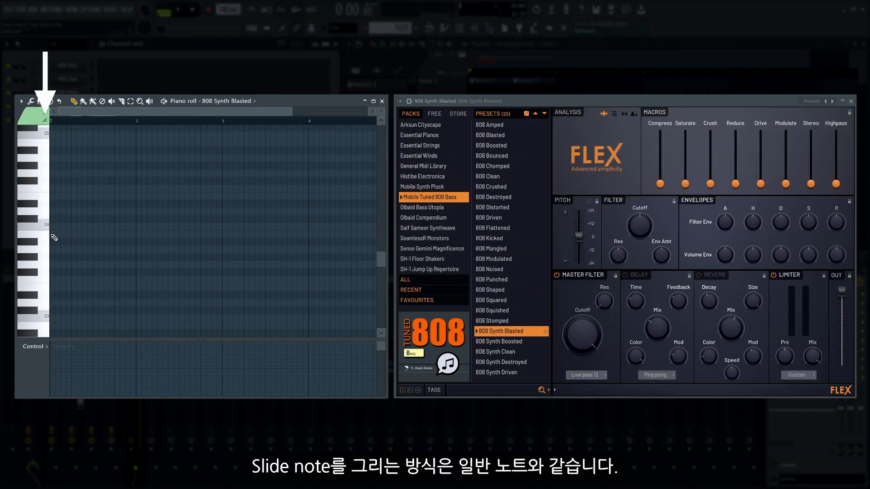
{"action": "left_click", "coordinate": [52, 235]}
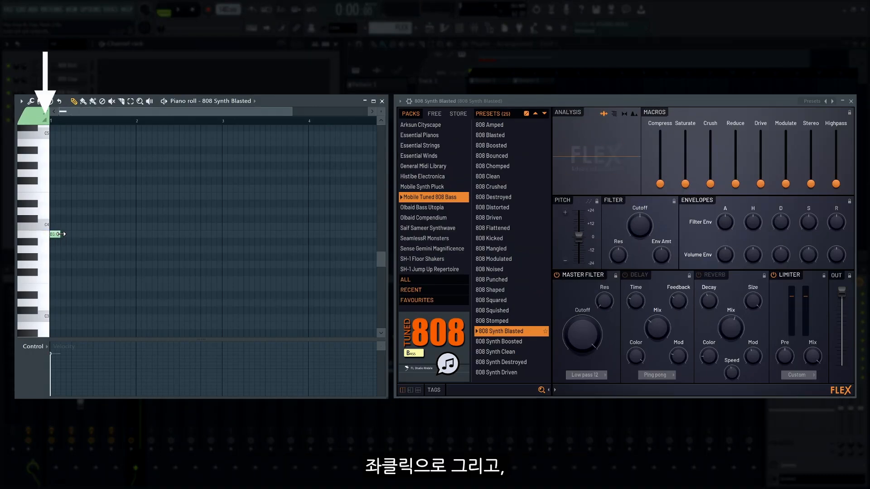
{"action": "right_click", "coordinate": [78, 234]}
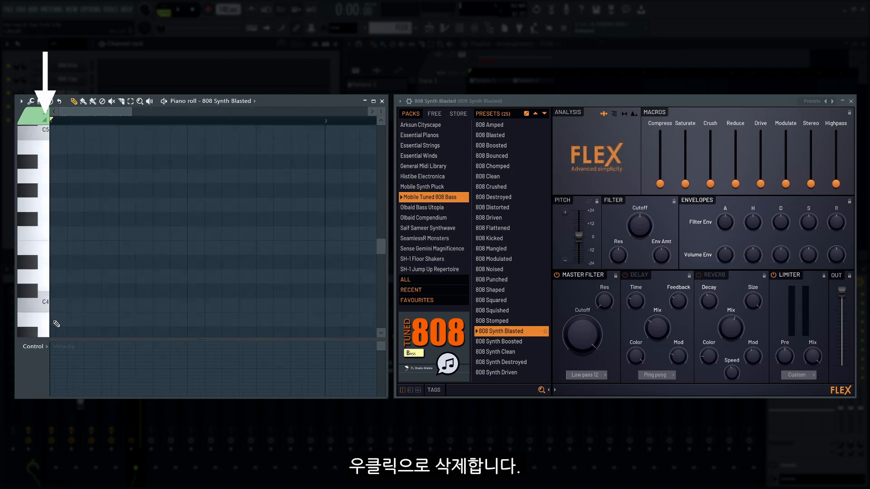
- Draw a seven-step B3 note at bar 1 with consecutive two-step B4 and B3 slide notes, and play the pitch slides
{"action": "left_click", "coordinate": [53, 320]}
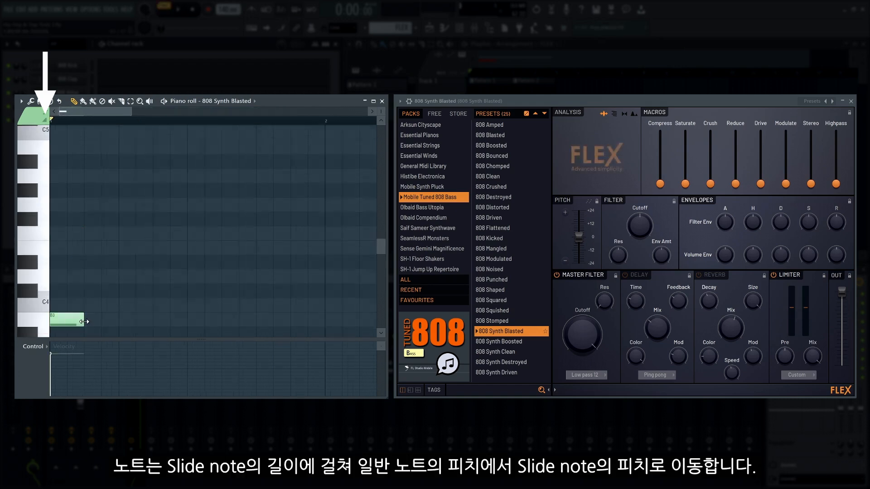
{"action": "left_click_drag", "start_coordinate": [83, 322], "coordinate": [176, 321]}
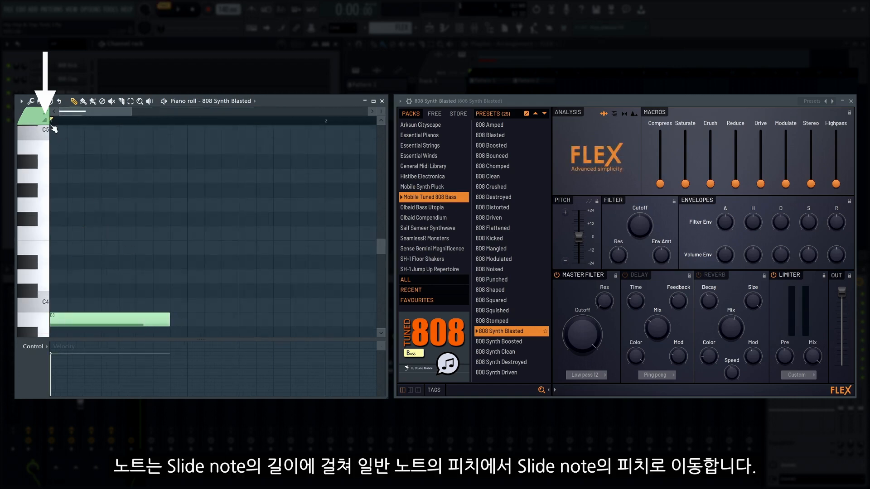
{"action": "left_click", "coordinate": [71, 149]}
{"action": "left_click_drag", "start_coordinate": [168, 150], "coordinate": [84, 149]}
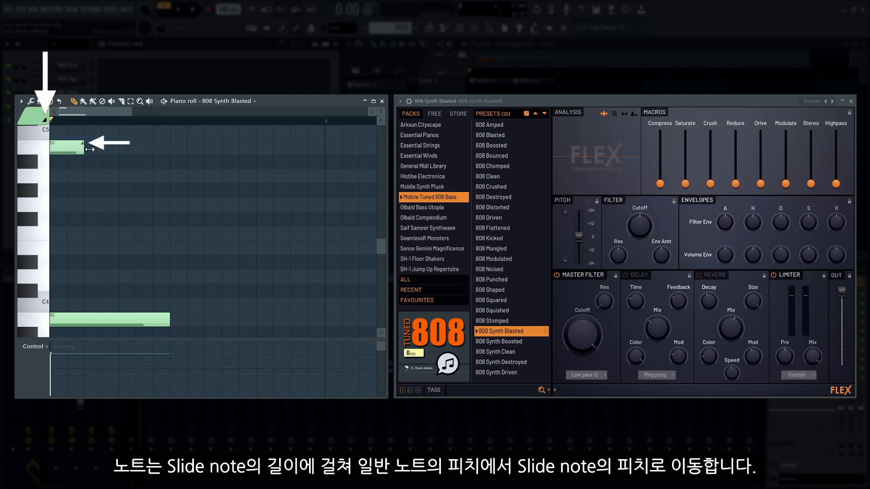
{"action": "key", "text": "space"}
{"action": "key", "text": "space"}
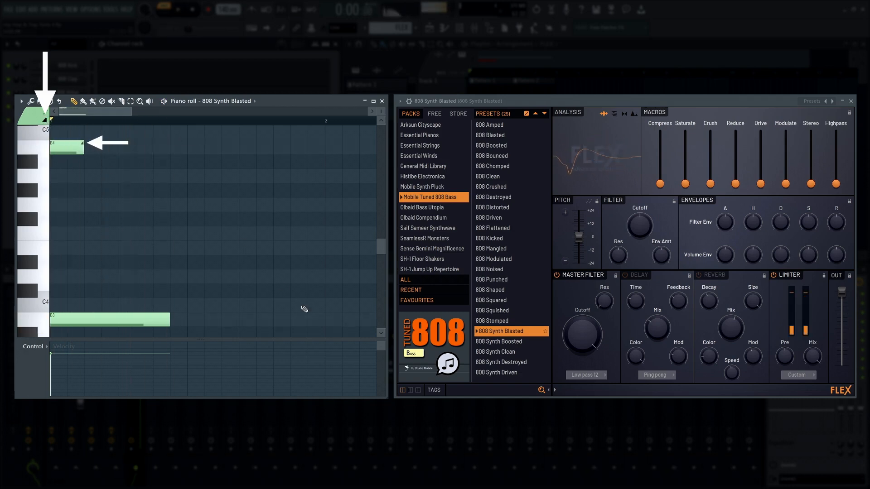
{"action": "left_click", "coordinate": [100, 319]}
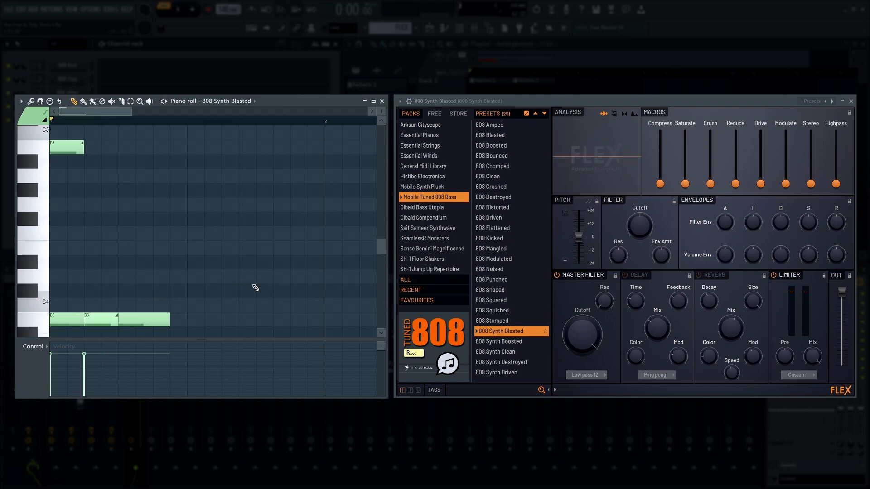
{"action": "key", "text": "space"}
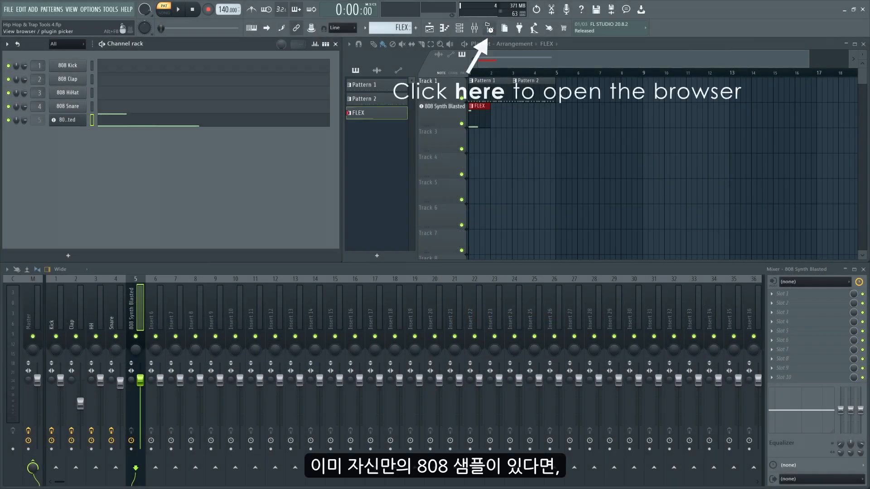
- Add the 808 Kick sample from the browser's Kicks folder to playlist Track 3 as an instrument track
{"action": "left_click", "coordinate": [489, 28]}
{"action": "left_click_drag", "start_coordinate": [45, 158], "coordinate": [558, 149]}
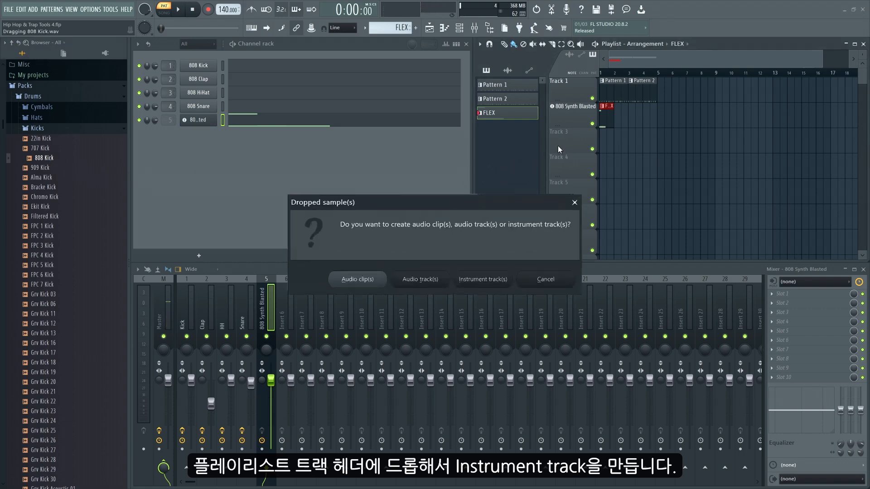
{"action": "left_click", "coordinate": [521, 301]}
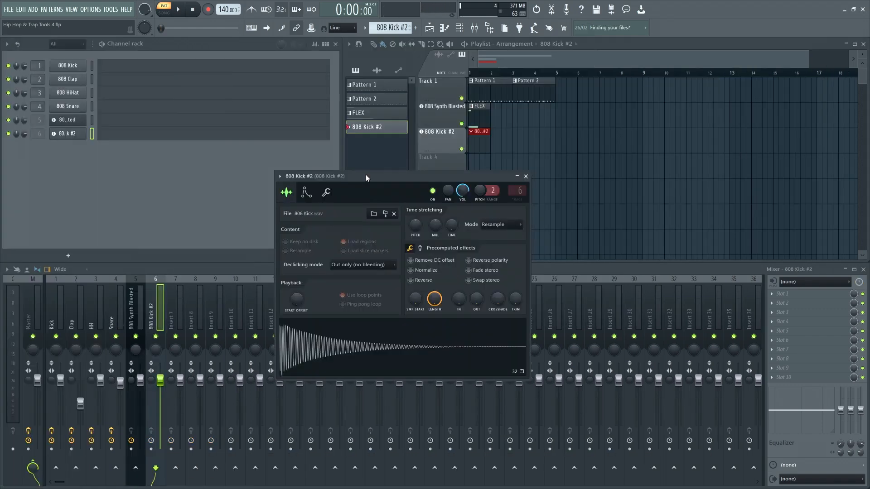
- Find the Tuner effect in the plugin picker and load it on the new kick's mixer track
{"action": "key", "text": "F8"}
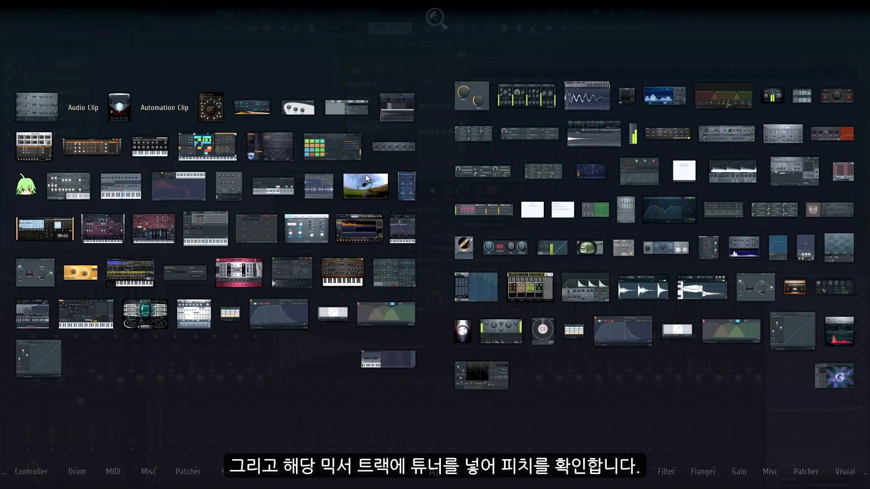
{"action": "type", "text": "tun"}
{"action": "left_click_drag", "start_coordinate": [546, 336], "coordinate": [787, 301]}
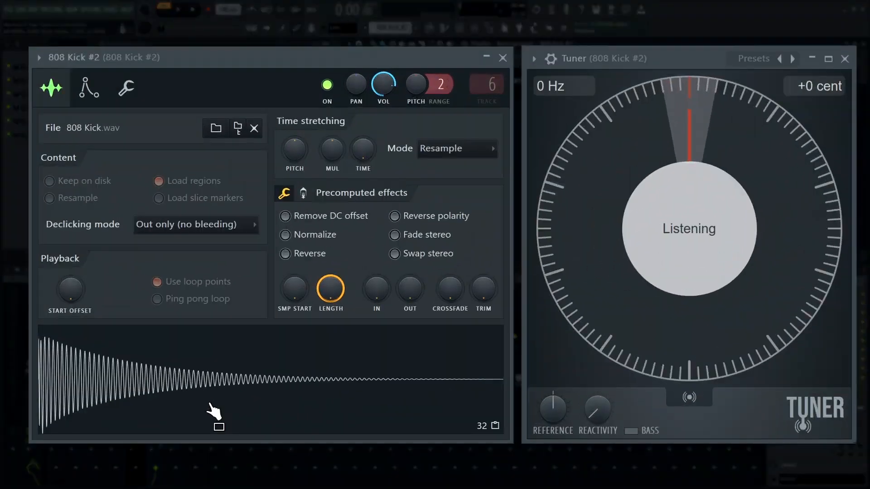
- Set the 808 Kick's root note to G2 and fine-tune its channel pitch until the tuner reads +0 cent
{"action": "left_click", "coordinate": [211, 406]}
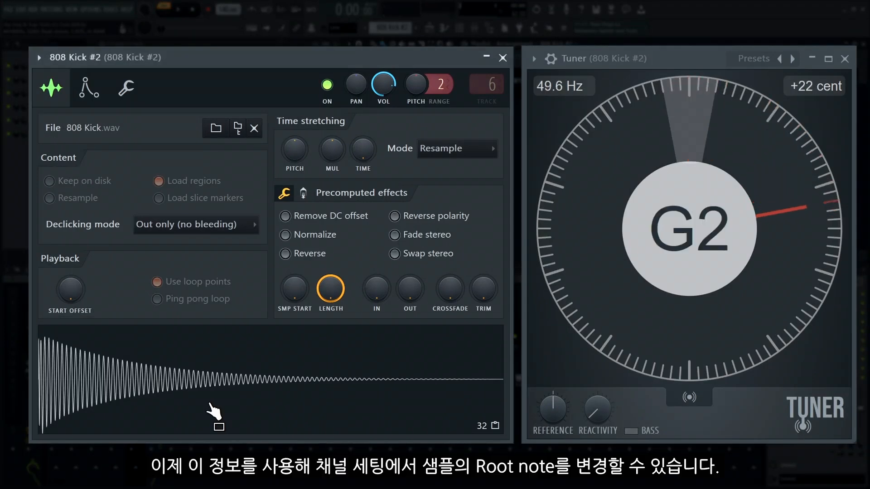
{"action": "left_click", "coordinate": [96, 91]}
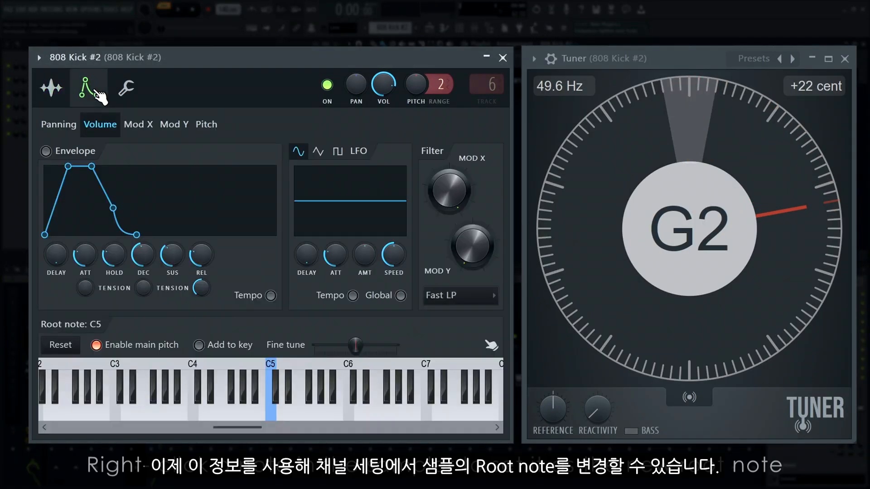
{"action": "left_click_drag", "start_coordinate": [247, 431], "coordinate": [163, 429]}
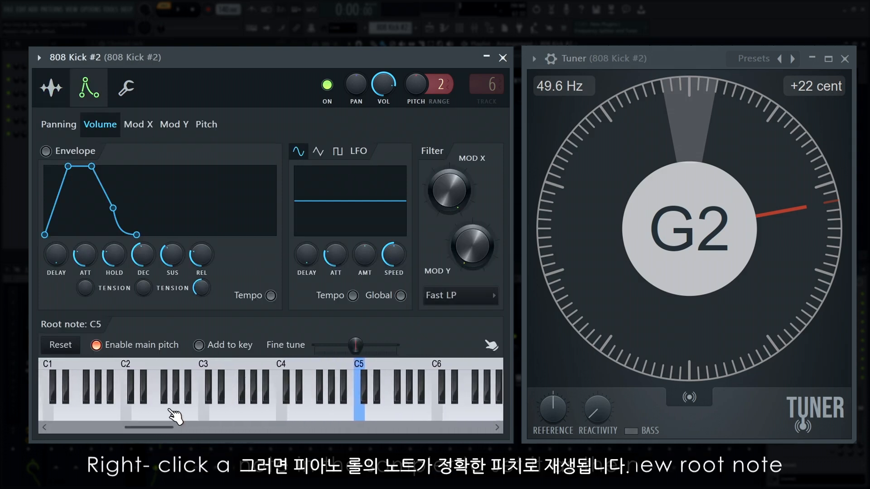
{"action": "right_click", "coordinate": [171, 412]}
{"action": "left_click", "coordinate": [51, 89]}
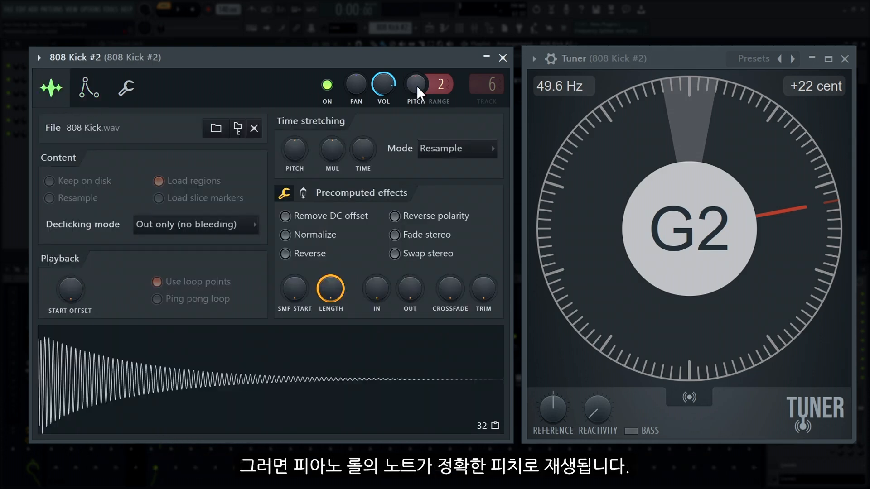
{"action": "left_click", "coordinate": [300, 382]}
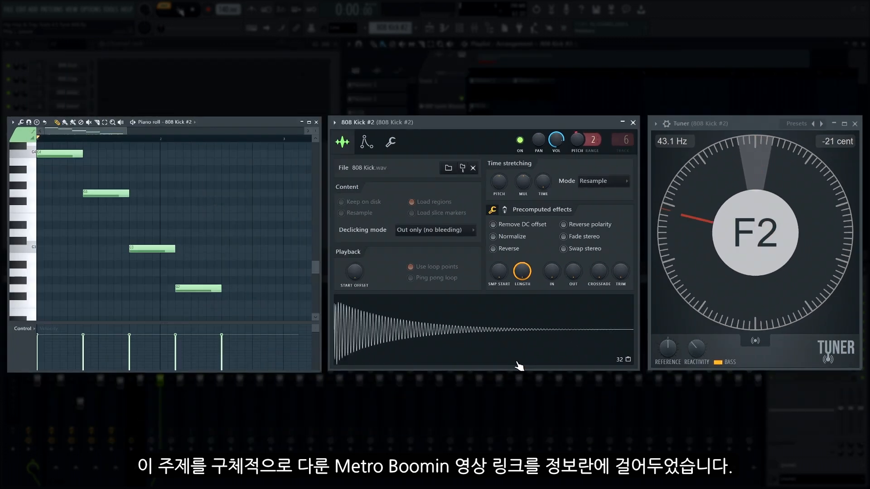
- Write a four-bar bassline for 808 Synth Blasted from long B3 notes, short higher and slide notes and a closing C4, and play it
{"action": "left_click", "coordinate": [178, 9]}
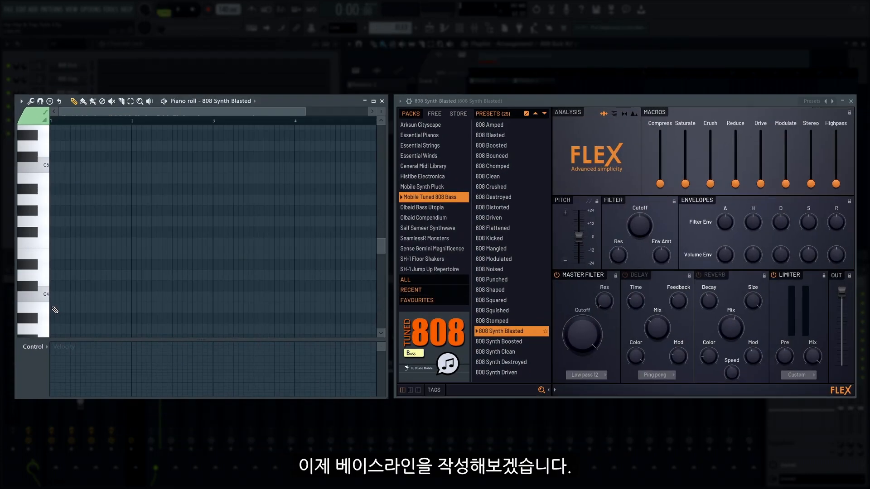
{"action": "left_click", "coordinate": [59, 308]}
{"action": "left_click_drag", "start_coordinate": [70, 308], "coordinate": [80, 308]}
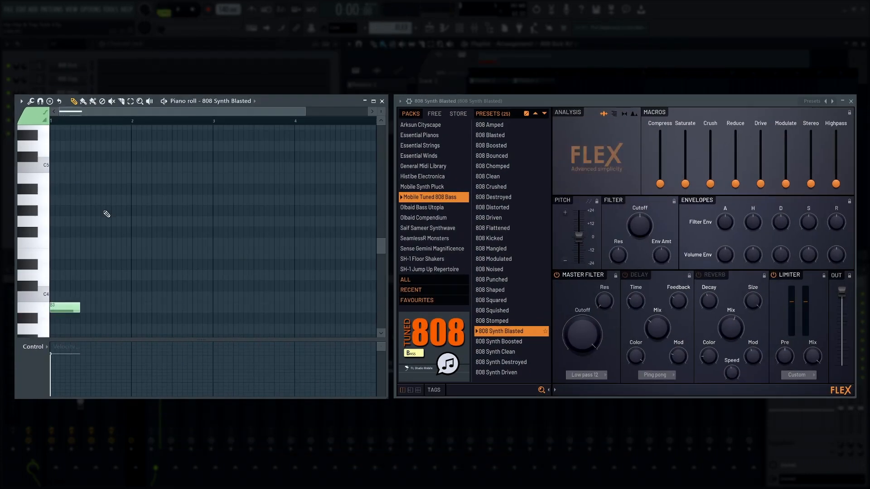
{"action": "left_click", "coordinate": [105, 178]}
{"action": "left_click", "coordinate": [111, 308]}
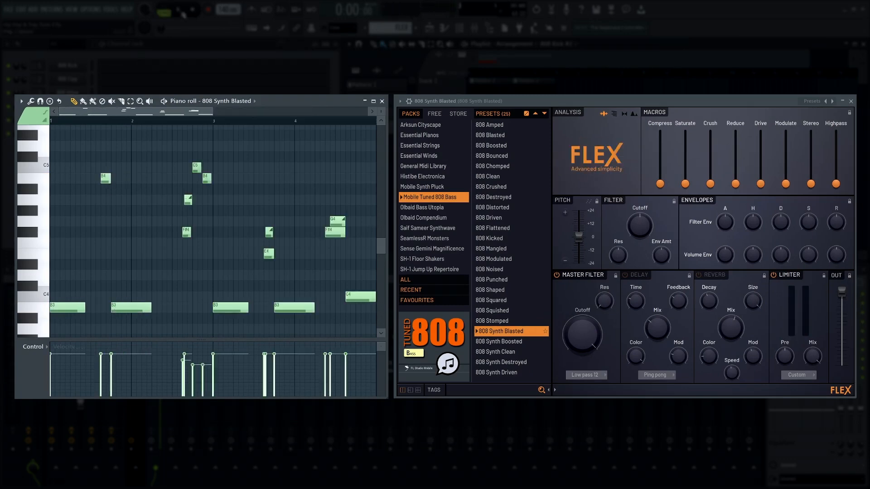
{"action": "key", "text": "space"}
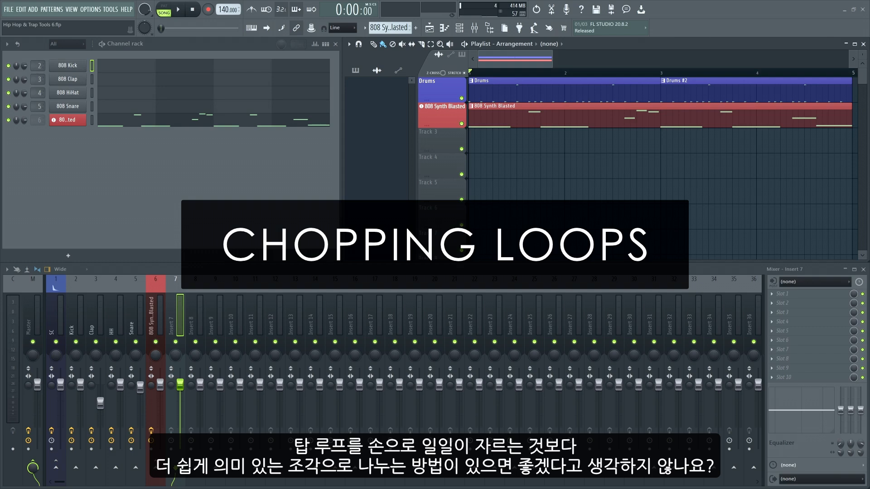
- Add the 120_PercShakers_TL loop from the browser's Percussion folder to playlist Track 3 as an audio track
{"action": "left_click", "coordinate": [492, 31]}
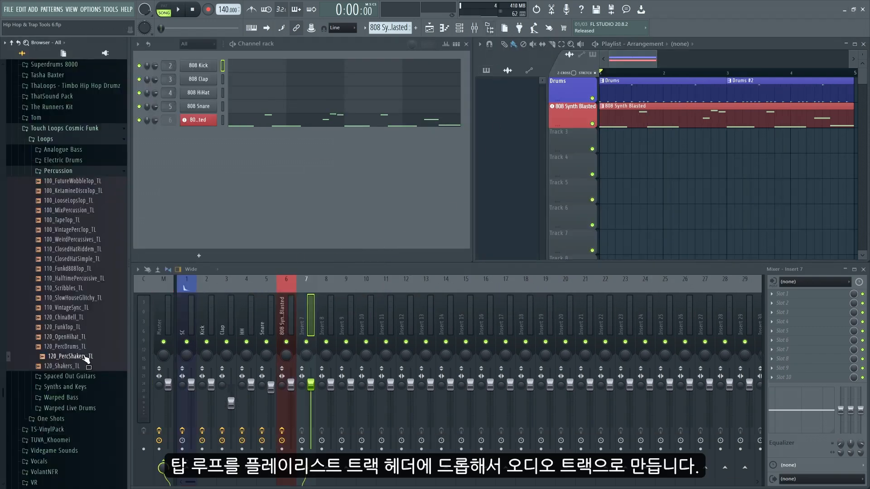
{"action": "left_click_drag", "start_coordinate": [83, 357], "coordinate": [570, 137]}
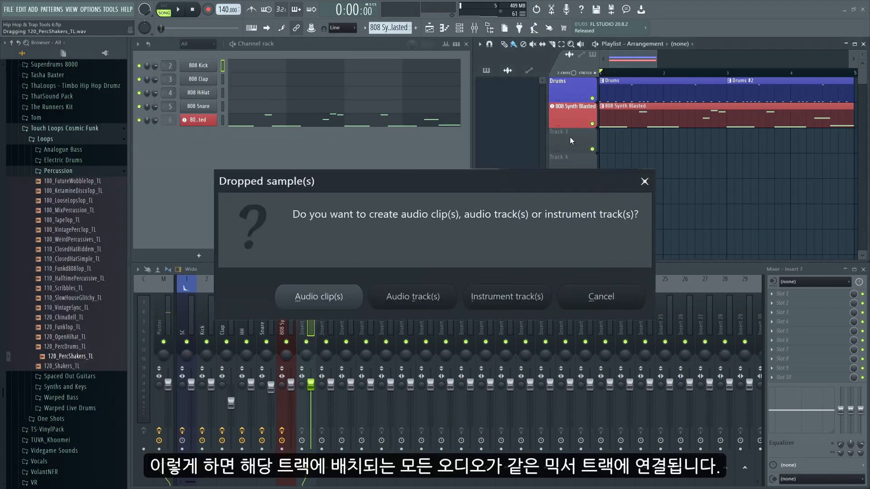
{"action": "left_click", "coordinate": [413, 296]}
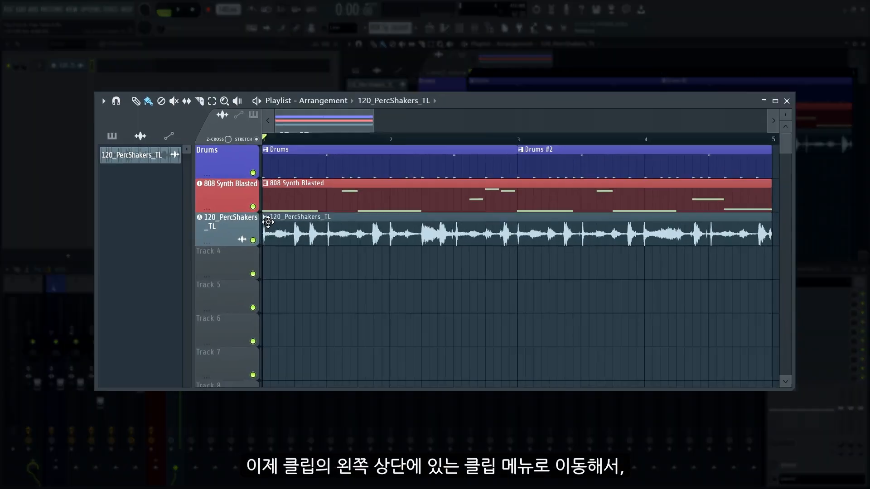
- Chop the 120_PercShakers_TL clip in half beats and play the sliced loop with the beat
{"action": "left_click", "coordinate": [471, 132]}
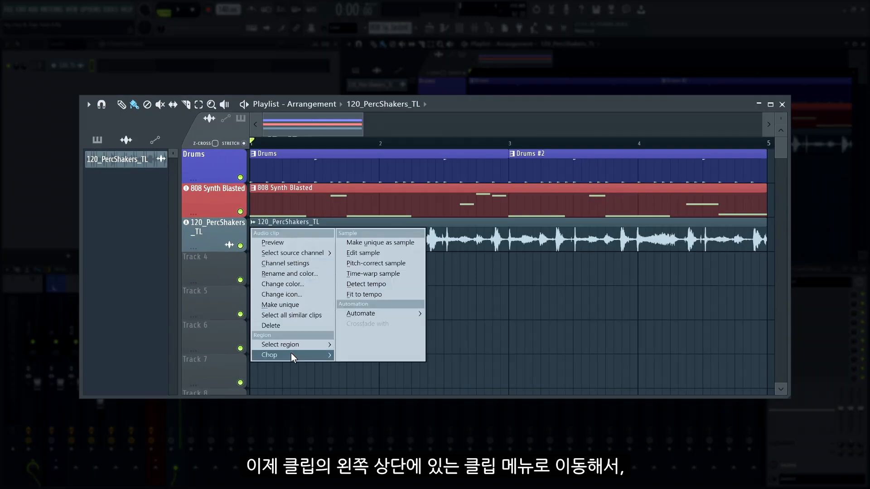
{"action": "mouse_move", "coordinate": [292, 355]}
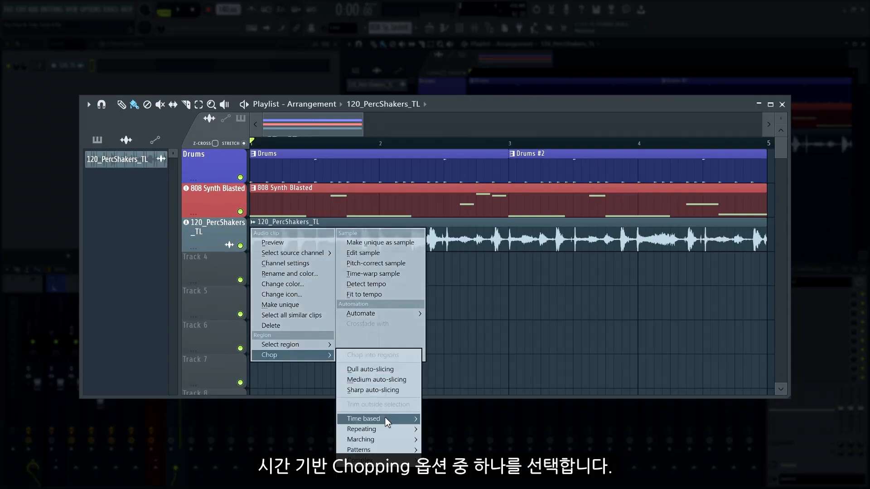
{"action": "mouse_move", "coordinate": [388, 421]}
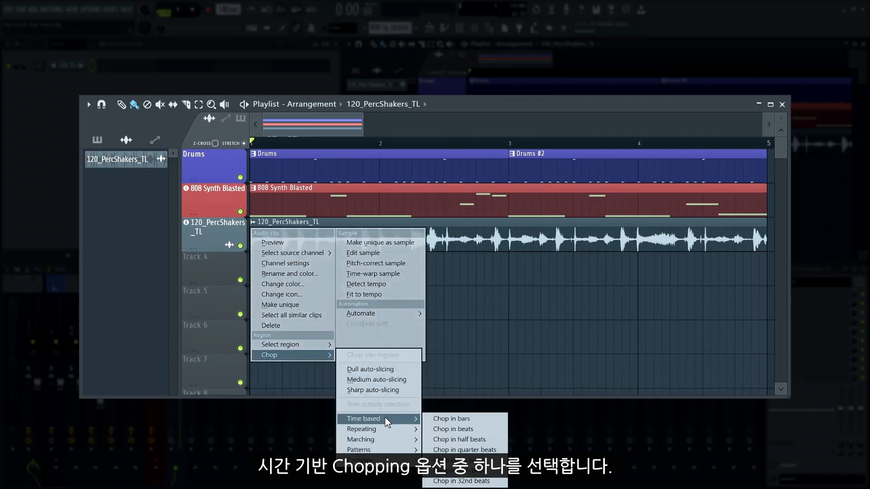
{"action": "left_click", "coordinate": [462, 439]}
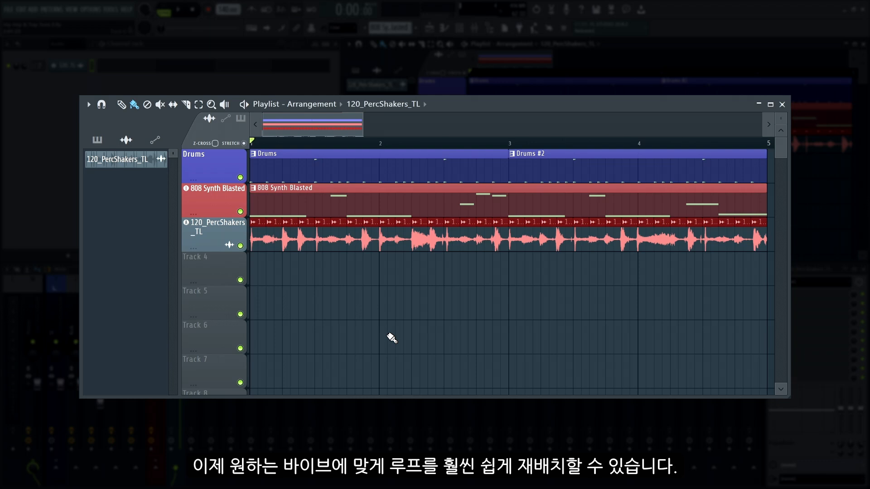
{"action": "key", "text": "space"}
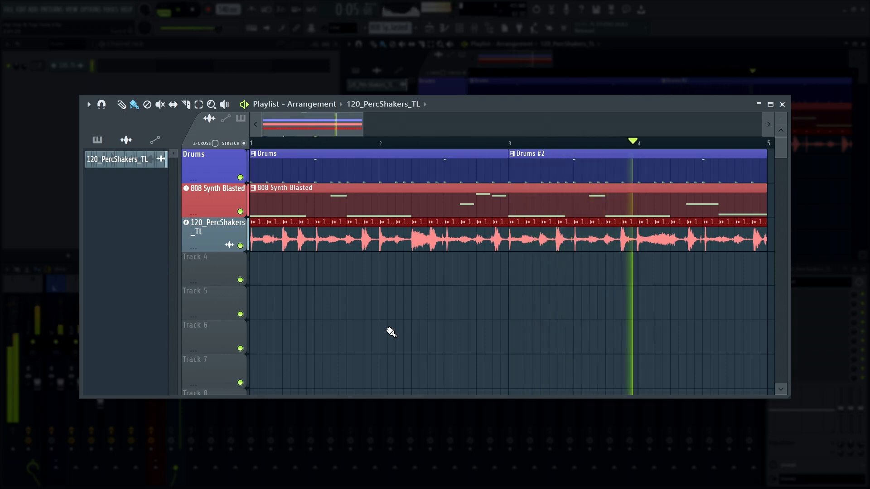
{"action": "key", "text": "space"}
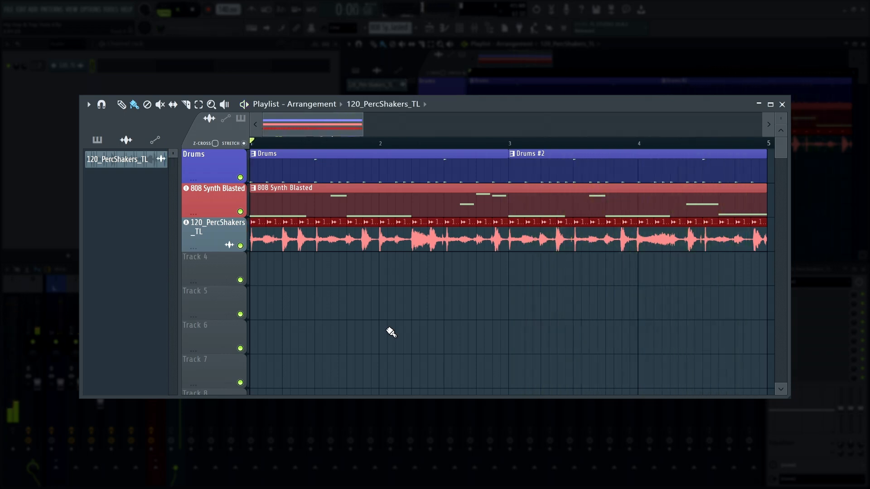
- Replace the percussion loop's opening slice with a copy of the fourth slice, and delete and repaint further slices through the first two bars
{"action": "right_click", "coordinate": [271, 245]}
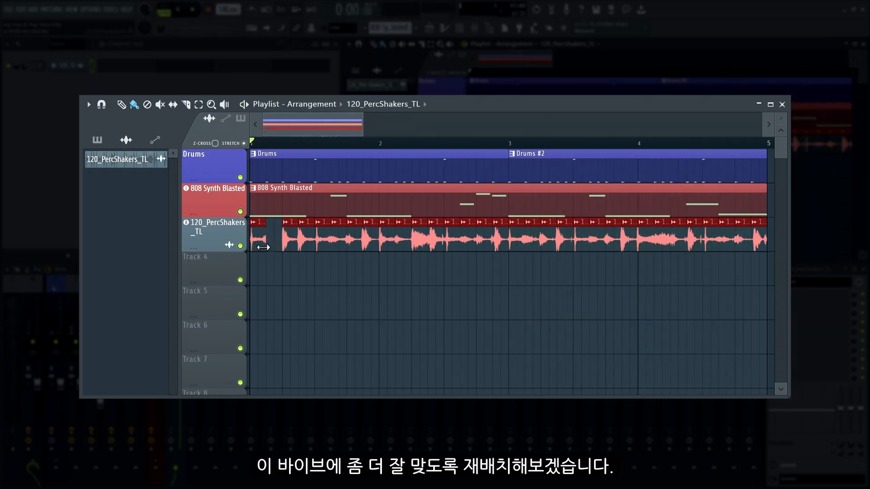
{"action": "key", "text": "ctrl+z"}
{"action": "right_click", "coordinate": [255, 244]}
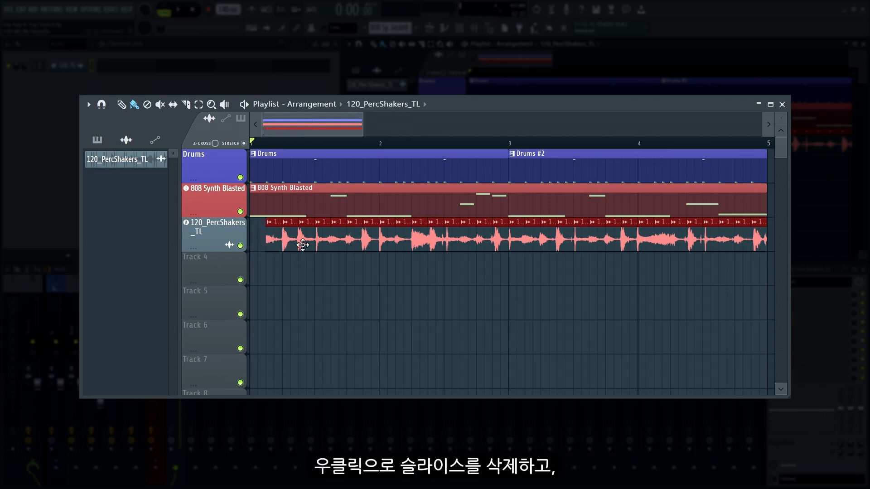
{"action": "left_click", "coordinate": [303, 245]}
{"action": "left_click", "coordinate": [258, 244]}
{"action": "right_click", "coordinate": [340, 243]}
{"action": "left_click", "coordinate": [339, 243]}
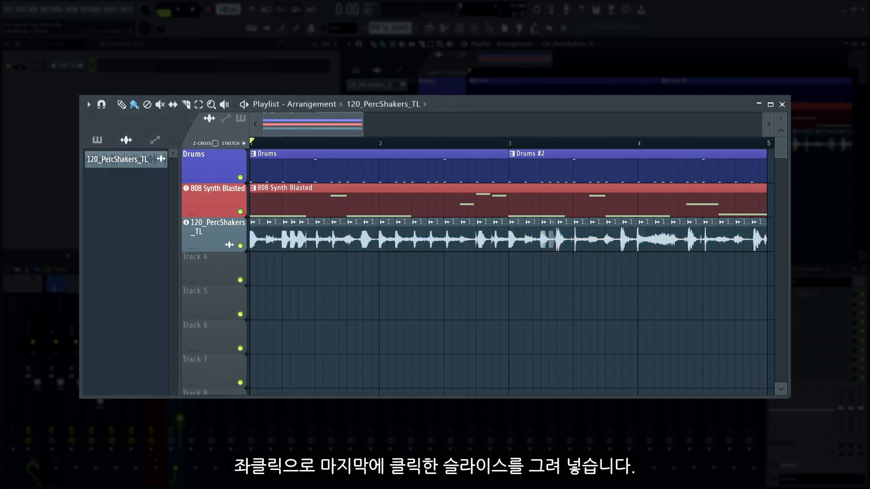
- Rearrange the percussion slices through the end of bar 4 and play the arrangement
{"action": "left_click", "coordinate": [716, 242]}
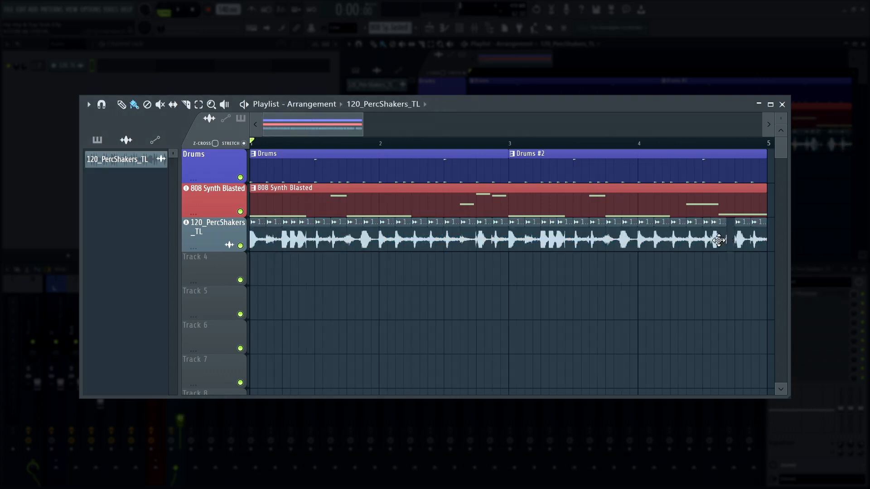
{"action": "left_click_drag", "start_coordinate": [718, 240], "coordinate": [759, 241]}
{"action": "right_click", "coordinate": [755, 242]}
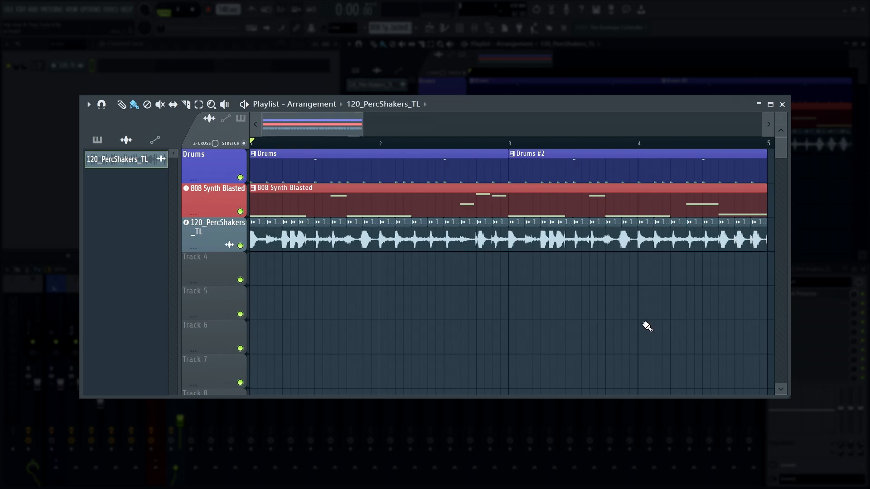
{"action": "key", "text": "space"}
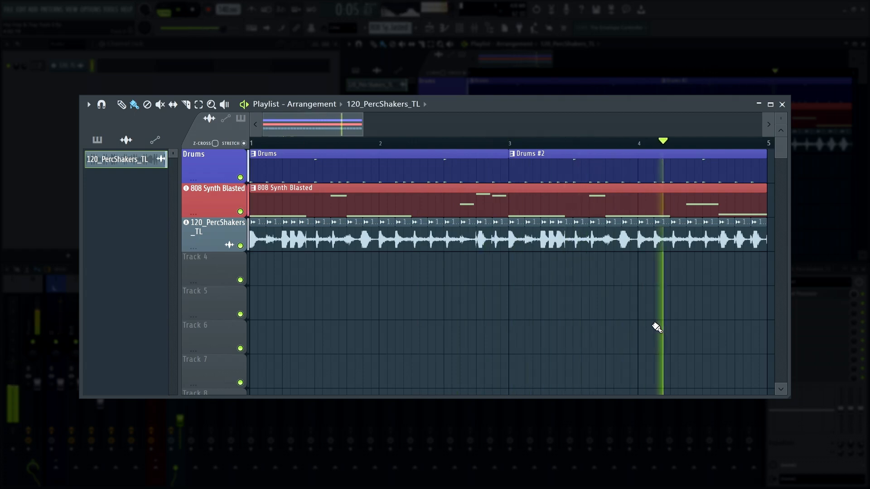
{"action": "key", "text": "space"}
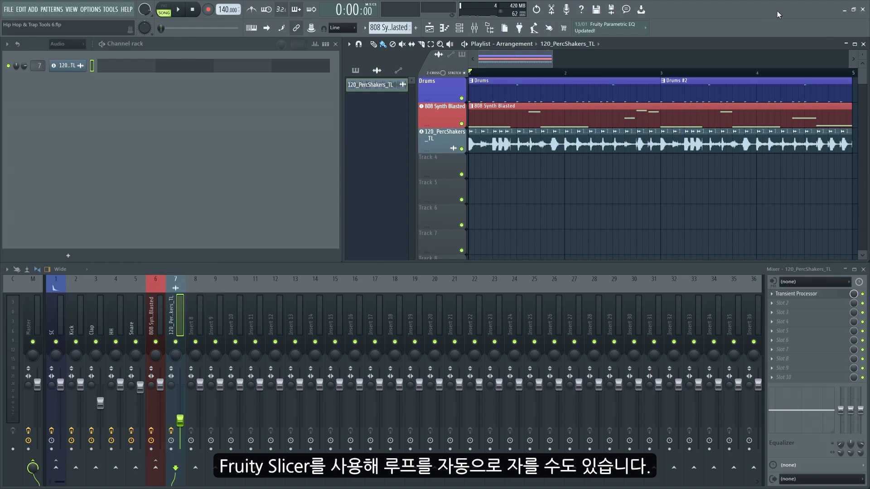
- Find Fruity Slicer in the plugin picker and add it to playlist Track 4
{"action": "key", "text": "F8"}
{"action": "type", "text": "slice"}
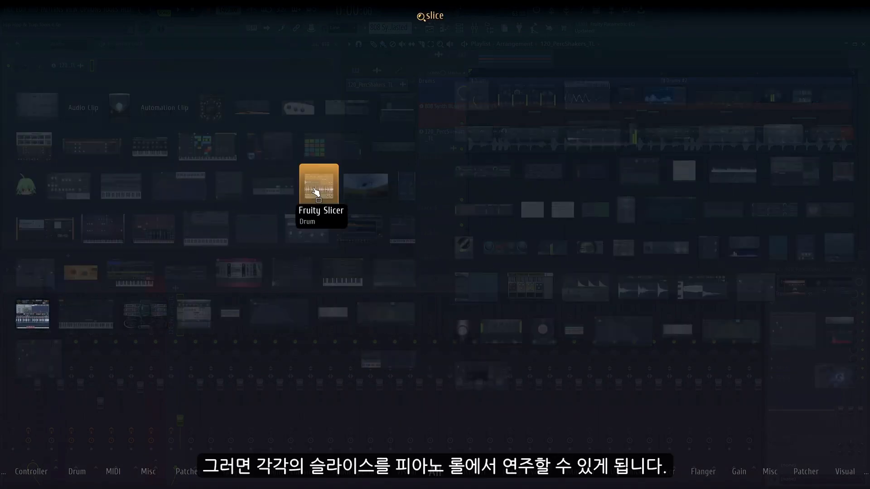
{"action": "left_click_drag", "start_coordinate": [315, 191], "coordinate": [432, 172]}
{"action": "left_click_drag", "start_coordinate": [437, 167], "coordinate": [436, 166]}
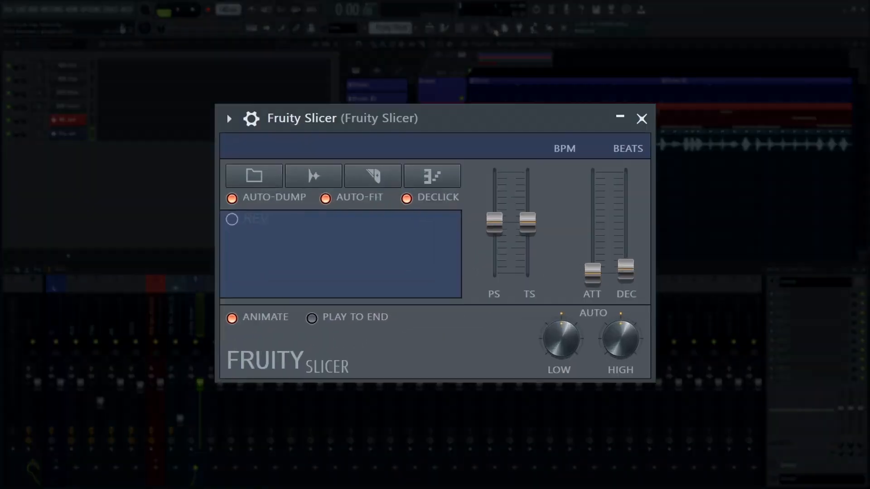
- Load the 120_Shakers_TL loop from the browser into Fruity Slicer, hide the browser and play the automatic slices
{"action": "left_click", "coordinate": [492, 28]}
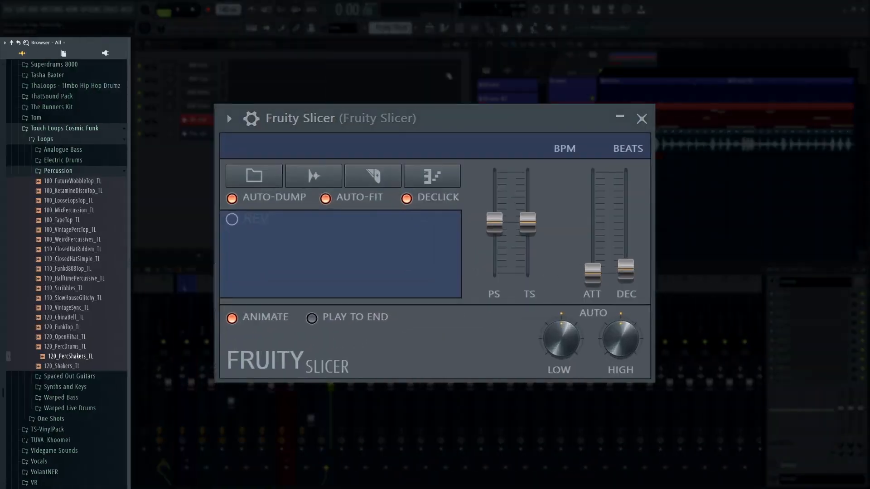
{"action": "left_click_drag", "start_coordinate": [67, 366], "coordinate": [342, 255]}
{"action": "left_click", "coordinate": [491, 29]}
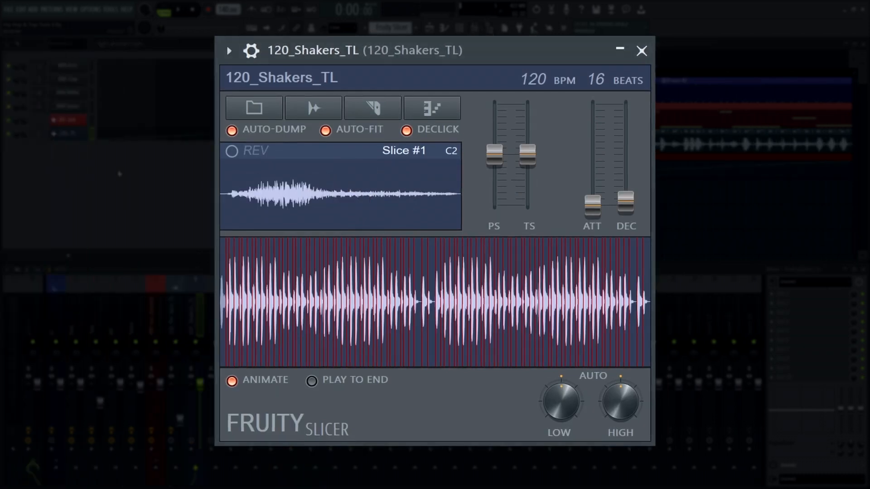
{"action": "key", "text": "space"}
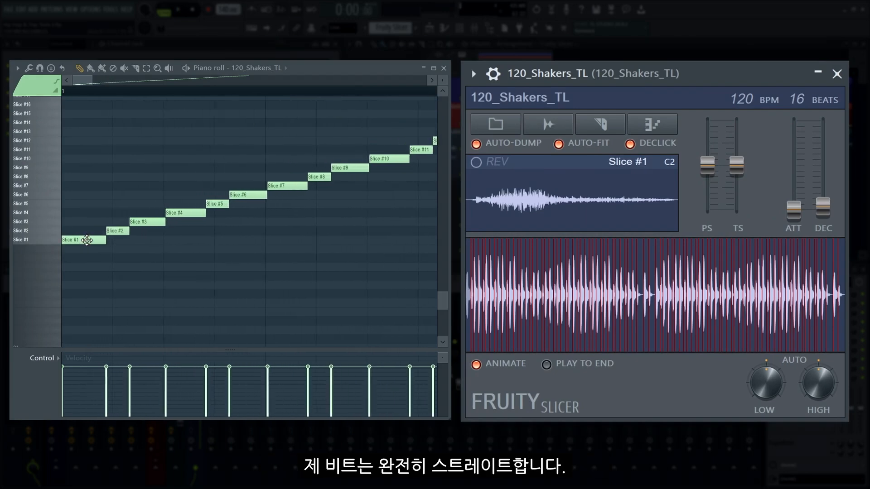
- Quantize the shaker slice notes with the Step template at full start time strength
{"action": "key", "text": "alt+q"}
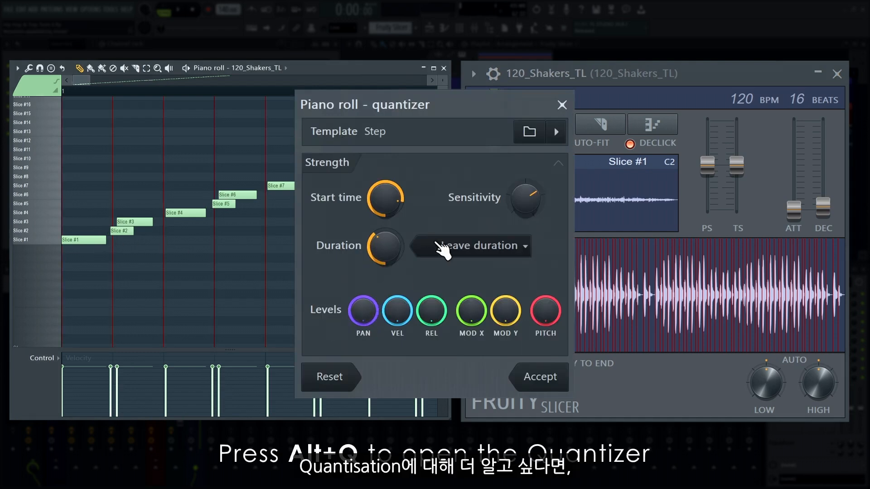
{"action": "left_click_drag", "start_coordinate": [385, 199], "coordinate": [385, 209]}
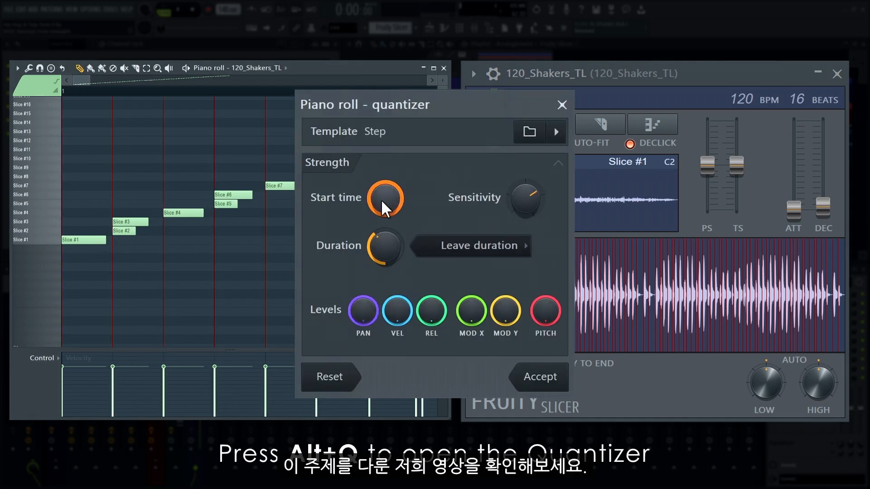
{"action": "left_click", "coordinate": [540, 376]}
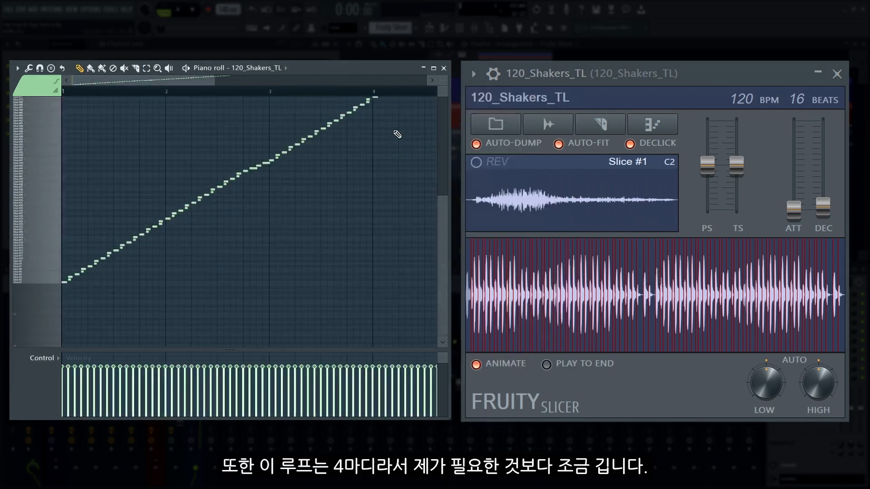
- Delete the shaker slice notes in bars 2 to 4, keeping only the first bar
{"action": "mouse_move", "coordinate": [38, 245]}
{"action": "left_mouse_down"}
{"action": "mouse_move", "coordinate": [46, 198]}
{"action": "mouse_move", "coordinate": [53, 276]}
{"action": "mouse_move", "coordinate": [50, 247]}
{"action": "left_mouse_up"}
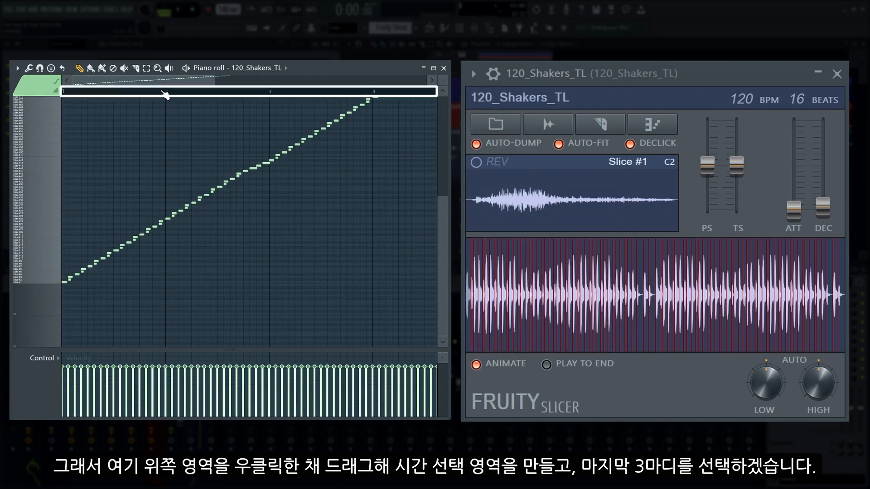
{"action": "mouse_move", "coordinate": [167, 91]}
{"action": "left_mouse_down"}
{"action": "mouse_move", "coordinate": [436, 106]}
{"action": "mouse_move", "coordinate": [371, 102]}
{"action": "mouse_move", "coordinate": [402, 107]}
{"action": "left_mouse_up"}
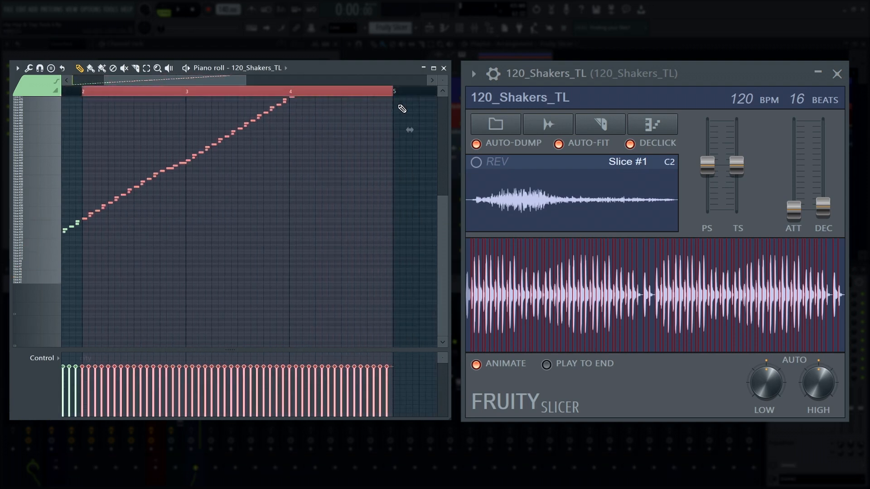
{"action": "key", "text": "Delete"}
{"action": "left_click_drag", "start_coordinate": [370, 82], "coordinate": [312, 83]}
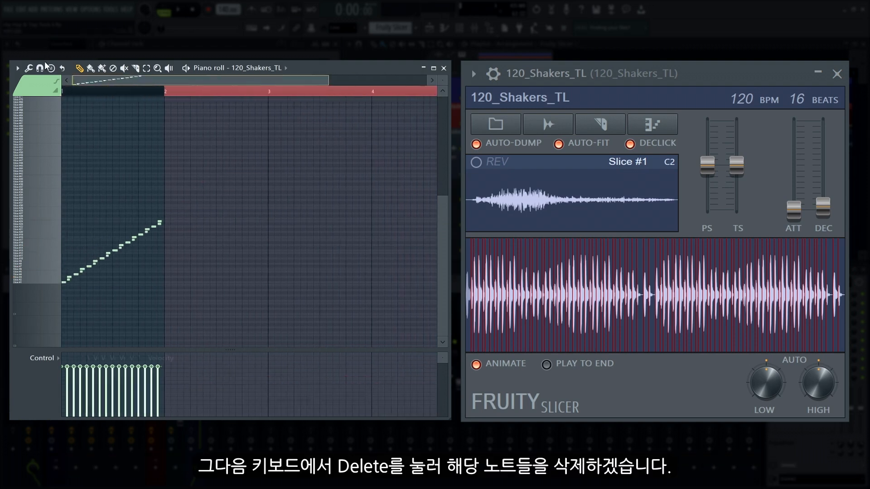
- Duplicate the first bar of shaker slices three times to fill four bars, deselect the notes and play the result
{"action": "key", "text": "ctrl+a"}
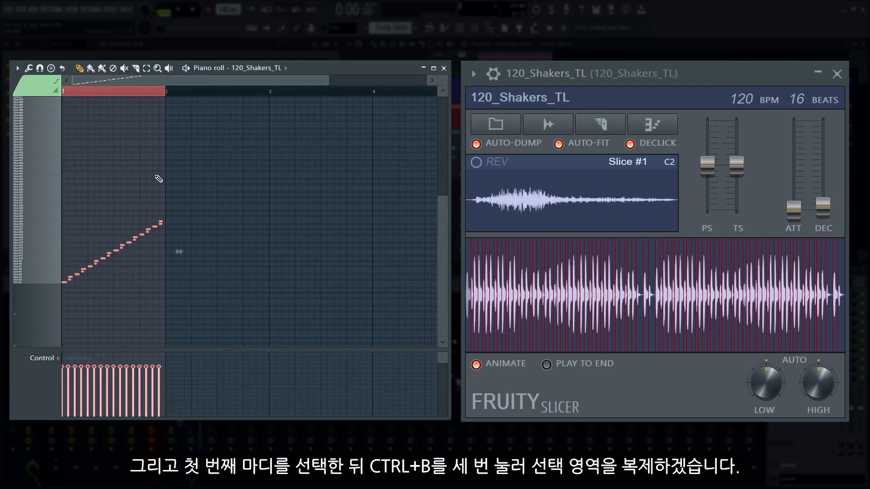
{"action": "key", "text": "ctrl+b"}
{"action": "key", "text": "ctrl+b"}
{"action": "key", "text": "ctrl+b"}
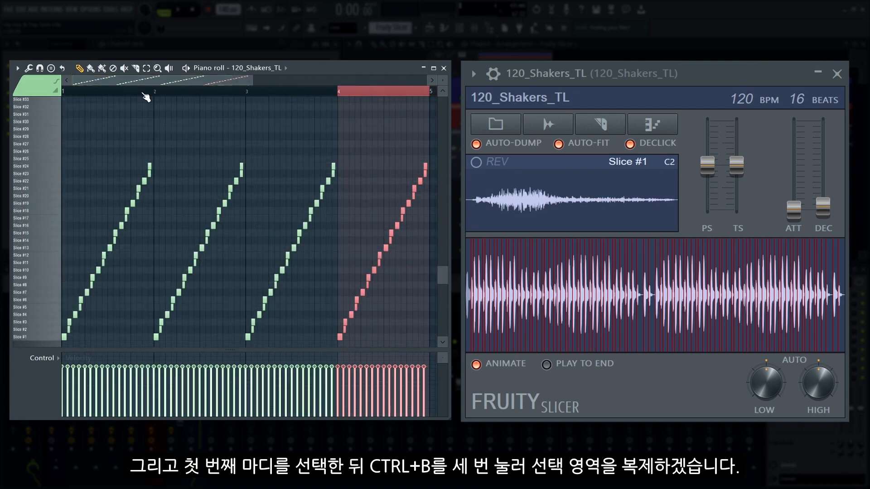
{"action": "key", "text": "ctrl+d"}
{"action": "key", "text": "space"}
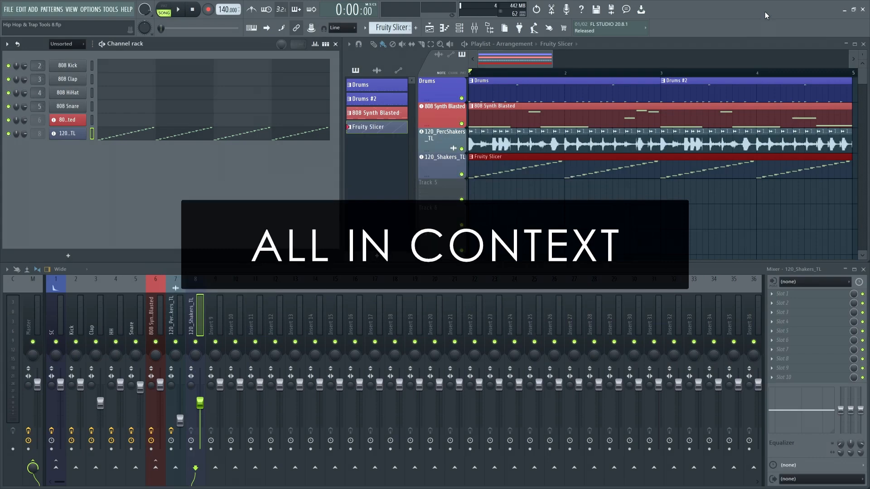
- Find FLEX in the plugin picker and add it to playlist Track 5
{"action": "key", "text": "F8"}
{"action": "type", "text": "F"}
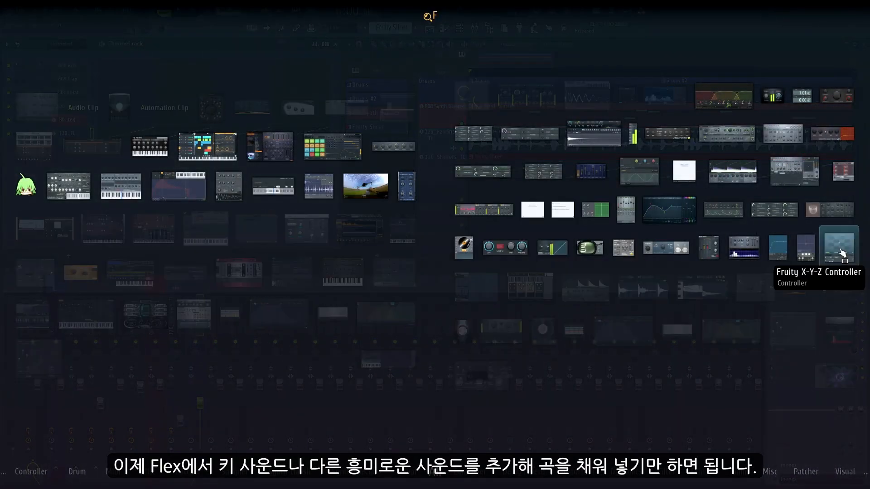
{"action": "type", "text": "LE"}
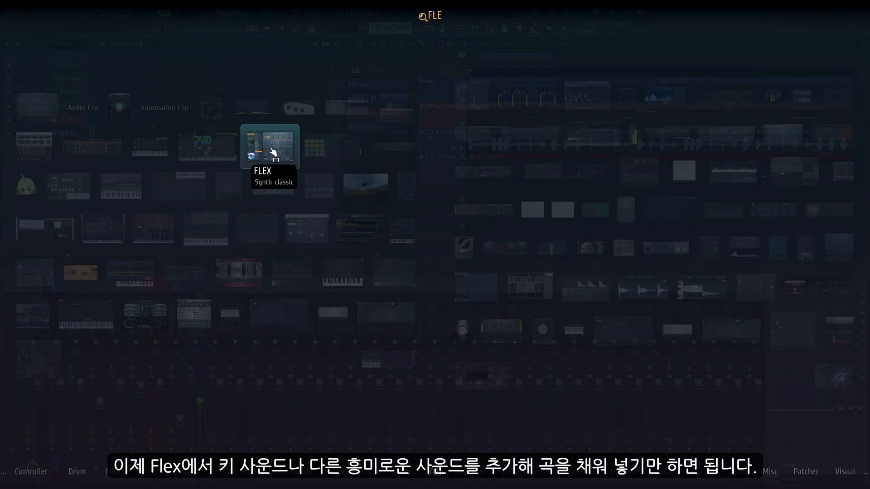
{"action": "left_click_drag", "start_coordinate": [273, 152], "coordinate": [431, 194]}
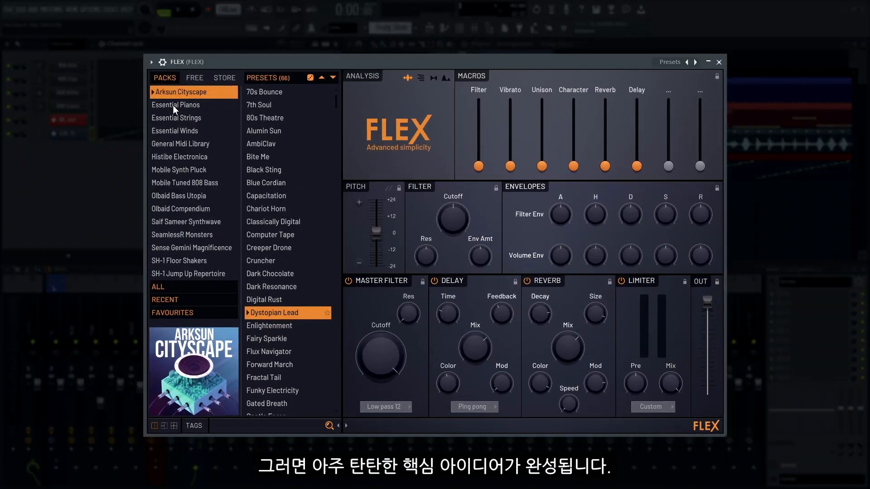
- Choose the Bosendorfer lite preset from the Essential Pianos pack and record a four-bar piano melody
{"action": "left_click", "coordinate": [188, 105]}
{"action": "left_click", "coordinate": [273, 105]}
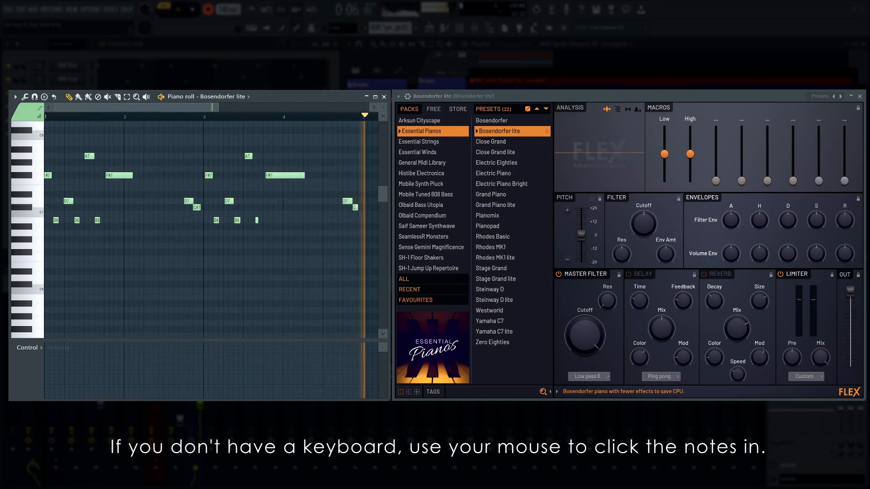
{"action": "key", "text": "space"}
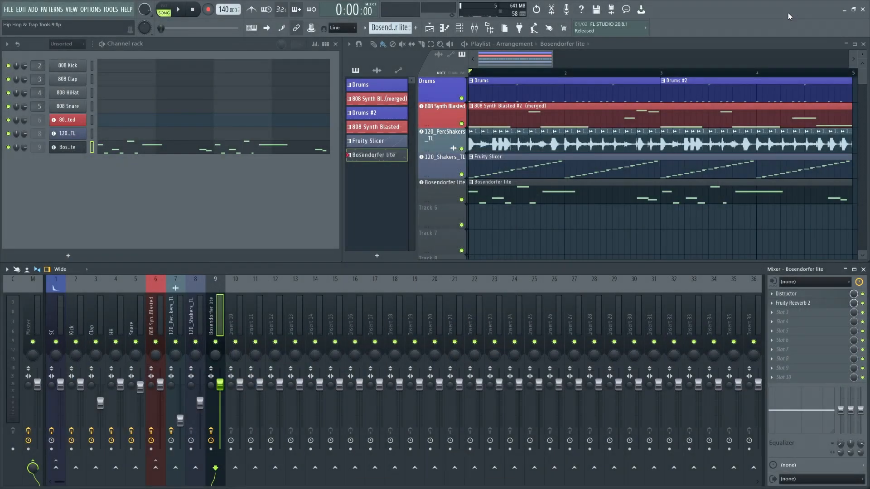
- Add Slicex to playlist Track 6 and load the 100_Cm_Stepper_TL loop from the Spaced Out Guitars folder into it
{"action": "key", "text": "F8"}
{"action": "left_click_drag", "start_coordinate": [32, 313], "coordinate": [433, 213]}
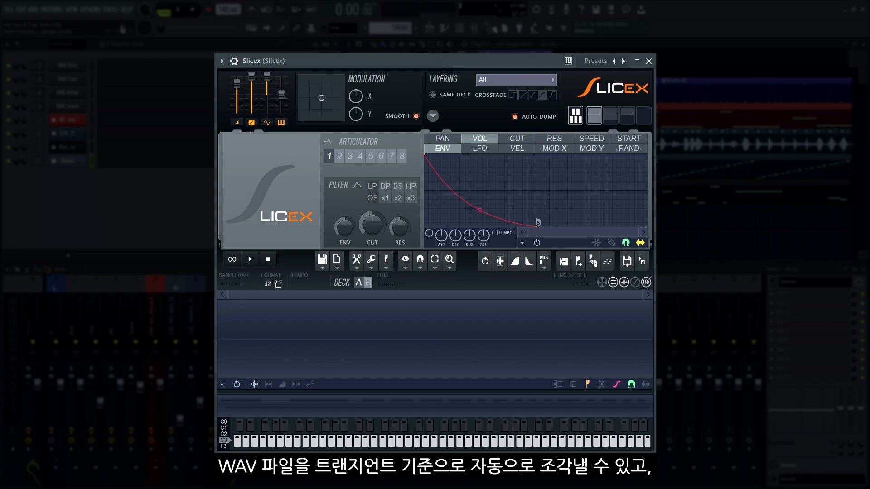
{"action": "left_click", "coordinate": [488, 29]}
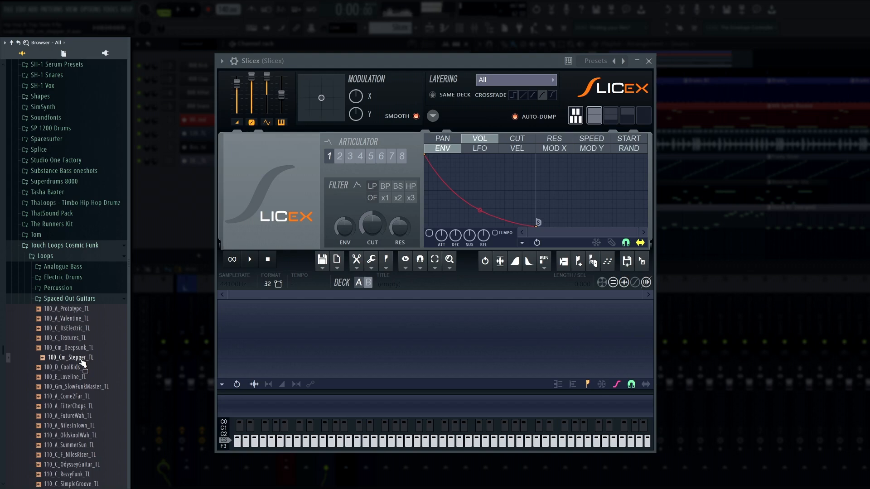
{"action": "left_click_drag", "start_coordinate": [68, 358], "coordinate": [340, 344]}
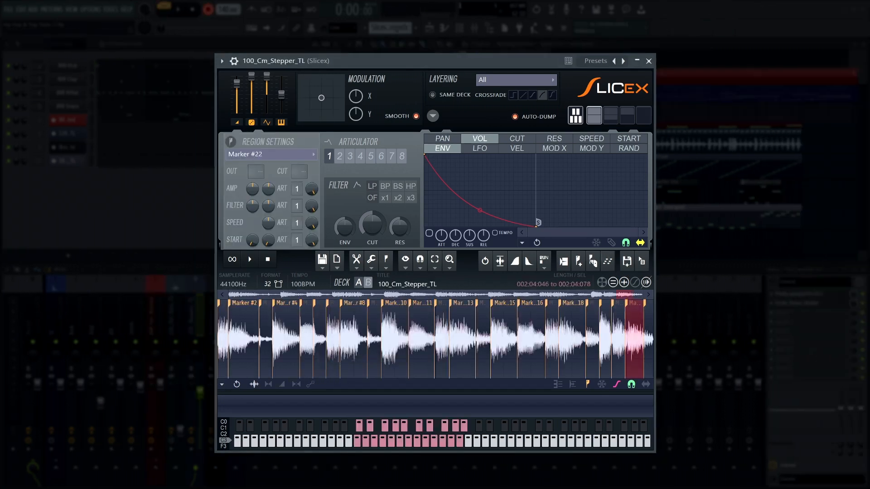
- Audition the guitar slices in Slicex, trying out a riff built around Marker #13
{"action": "key", "text": "q"}
{"action": "key", "text": "q"}
{"action": "key", "text": "q"}
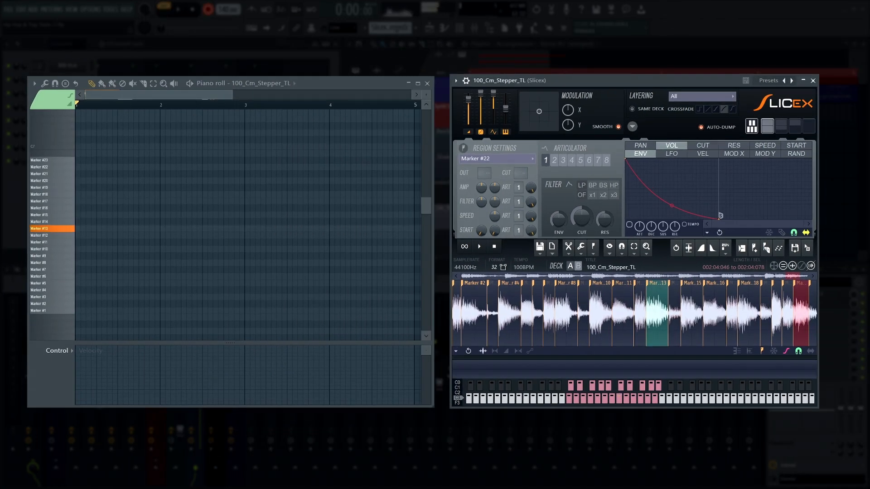
{"action": "key", "text": "w"}
{"action": "key", "text": "q"}
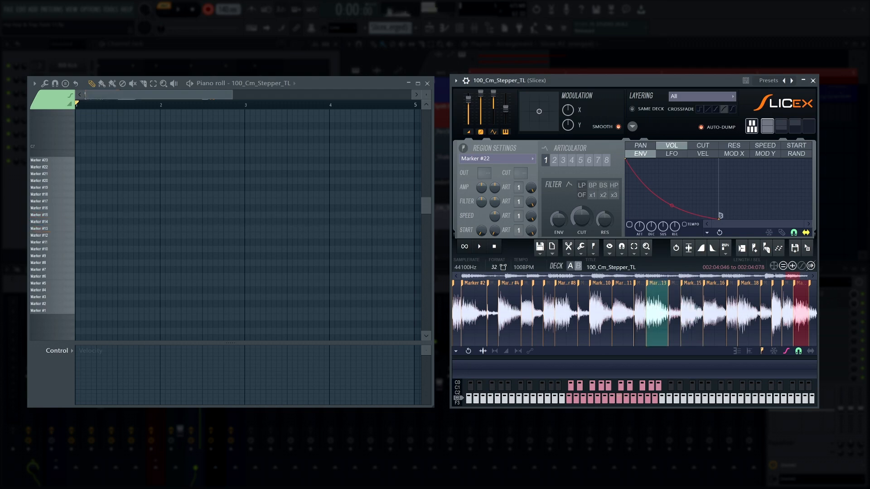
{"action": "key", "text": "w"}
{"action": "key", "text": "q"}
{"action": "key", "text": "q"}
{"action": "key", "text": "q"}
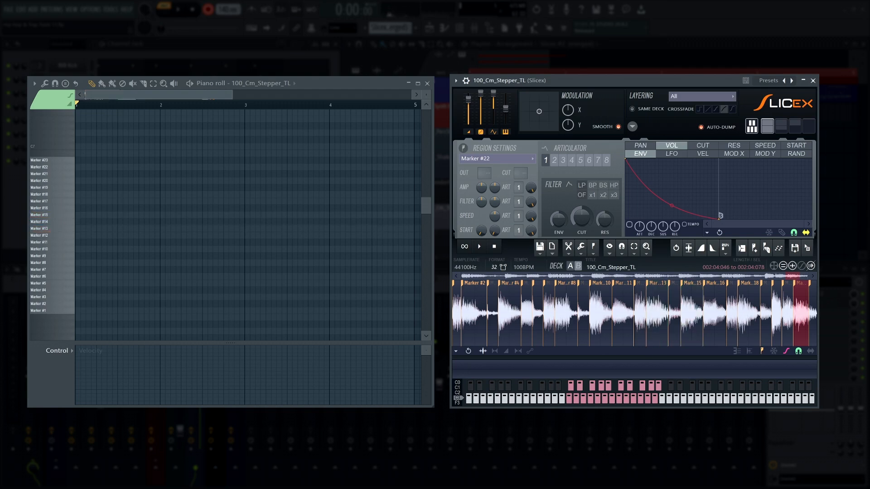
{"action": "key", "text": "w"}
{"action": "key", "text": "t"}
{"action": "key", "text": "6"}
{"action": "key", "text": "y"}
{"action": "key", "text": "t"}
{"action": "key", "text": "6"}
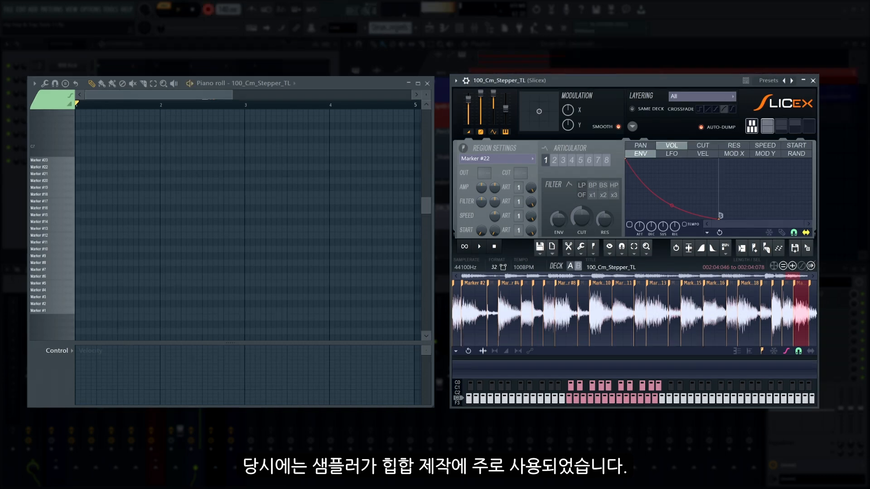
- Record a four-bar guitar riff, repeating Marker #13 with Marker #15 as every fourth hit and ending on a run of other slices
{"action": "key", "text": "q"}
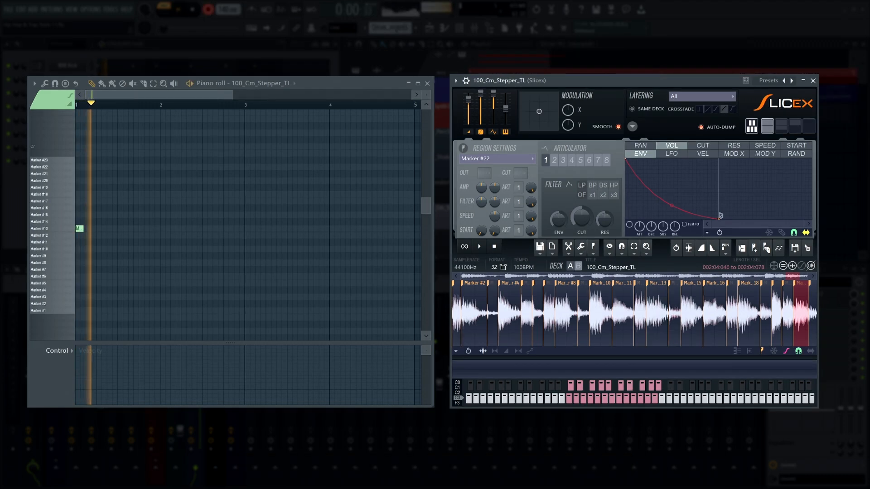
{"action": "key", "text": "q"}
{"action": "key", "text": "q"}
{"action": "key", "text": "w"}
{"action": "key", "text": "q"}
{"action": "key", "text": "q"}
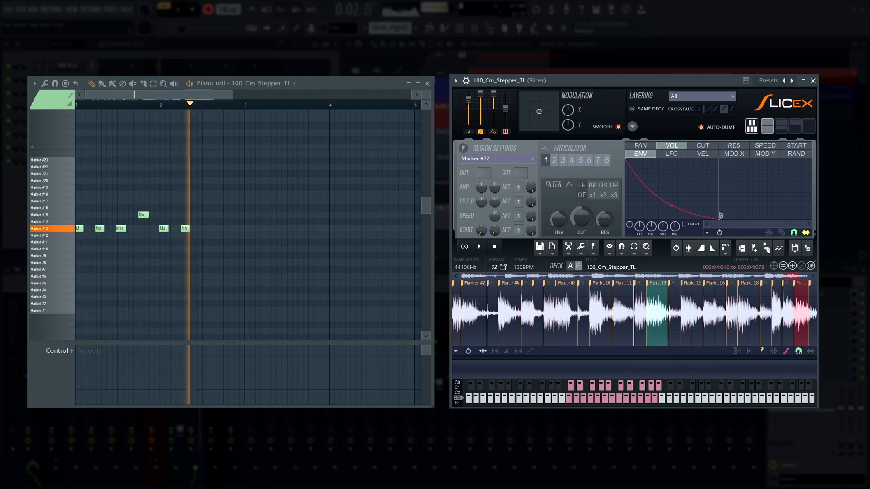
{"action": "key", "text": "q"}
{"action": "key", "text": "w"}
{"action": "key", "text": "q"}
{"action": "key", "text": "q"}
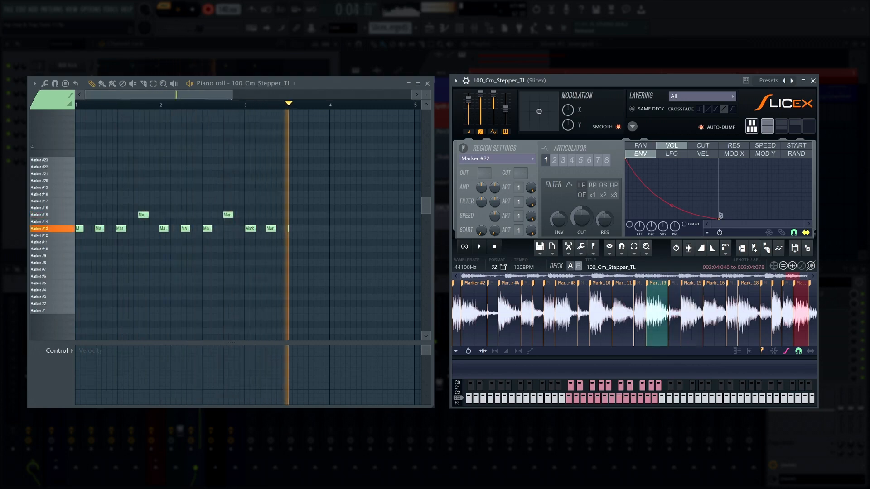
{"action": "key", "text": "q"}
{"action": "key", "text": "w"}
{"action": "key", "text": "t"}
{"action": "key", "text": "6"}
{"action": "key", "text": "y"}
{"action": "key", "text": "t"}
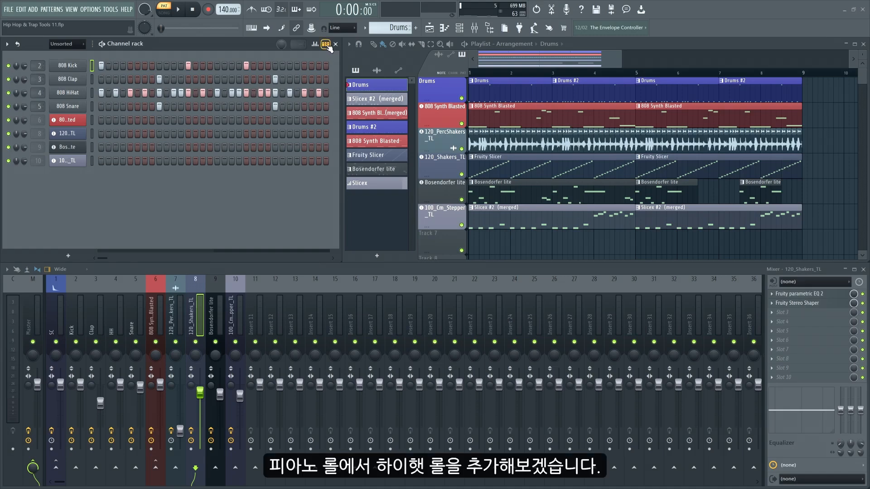
- Show the Drums pattern as note previews instead of steps in the channel rack and play it
{"action": "left_click", "coordinate": [326, 44]}
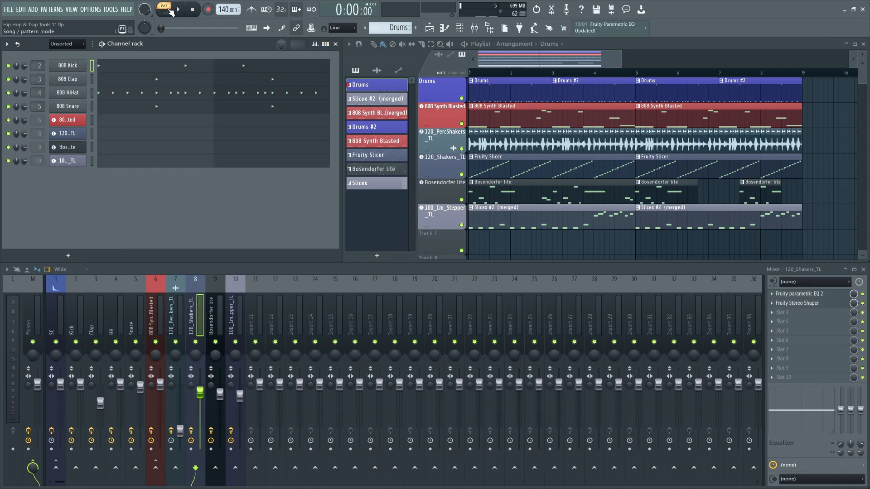
{"action": "key", "text": "space"}
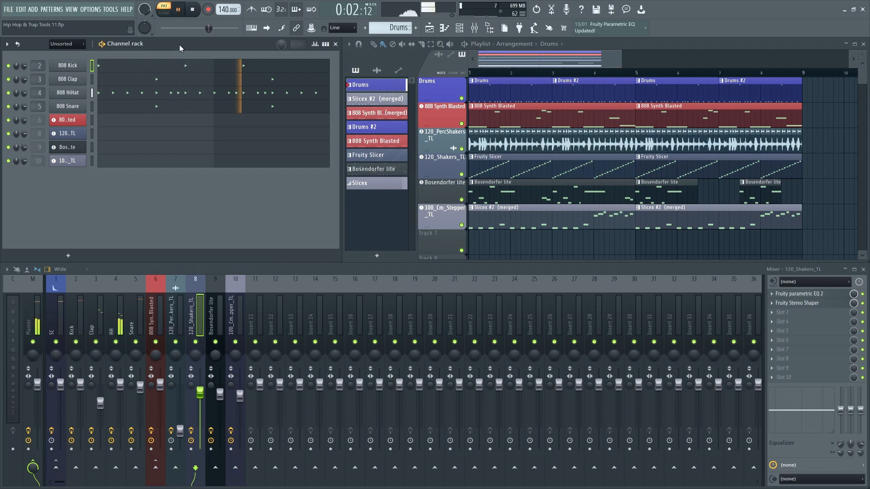
{"action": "key", "text": "space"}
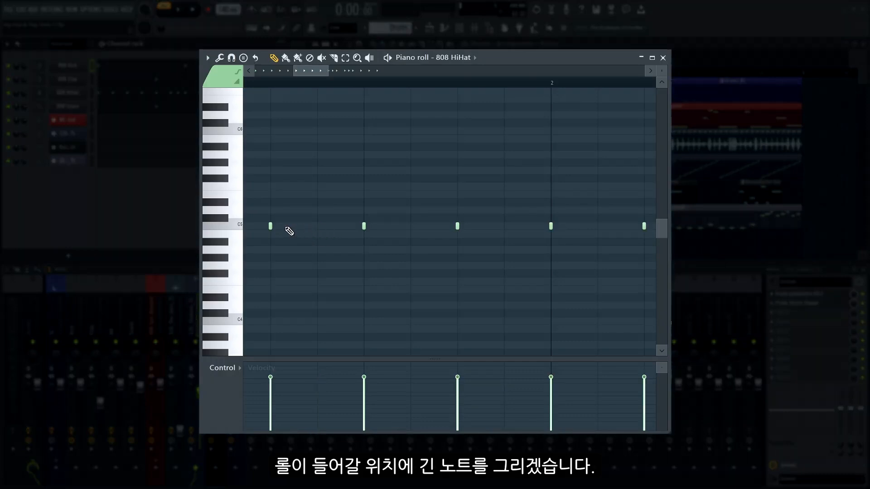
- Extend an 808 HiHat note in bar 1 to the next hit, chop it into eight notes with rising velocities, and play the roll
{"action": "left_click_drag", "start_coordinate": [274, 227], "coordinate": [340, 233]}
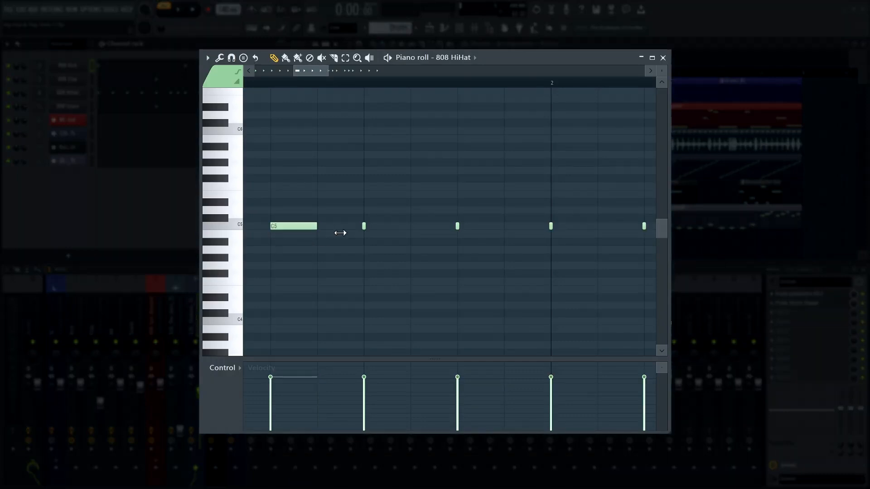
{"action": "left_click_drag", "start_coordinate": [314, 205], "coordinate": [323, 265]}
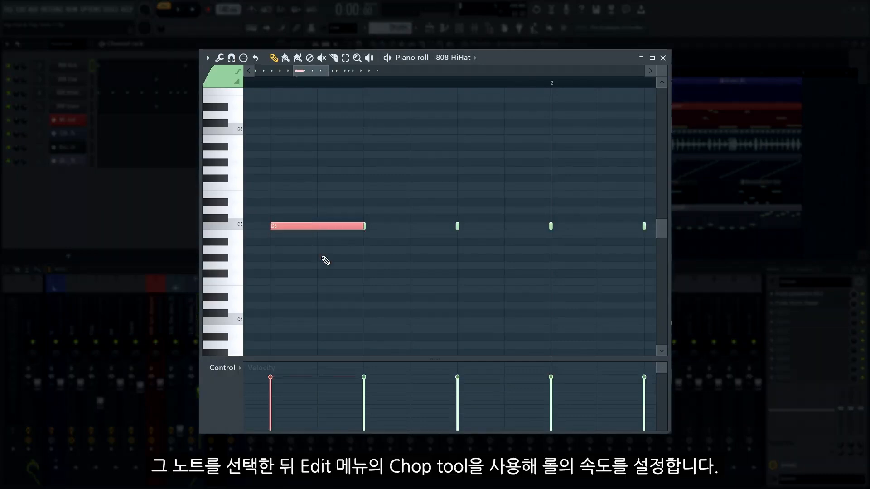
{"action": "left_click", "coordinate": [204, 58]}
{"action": "mouse_move", "coordinate": [216, 89]}
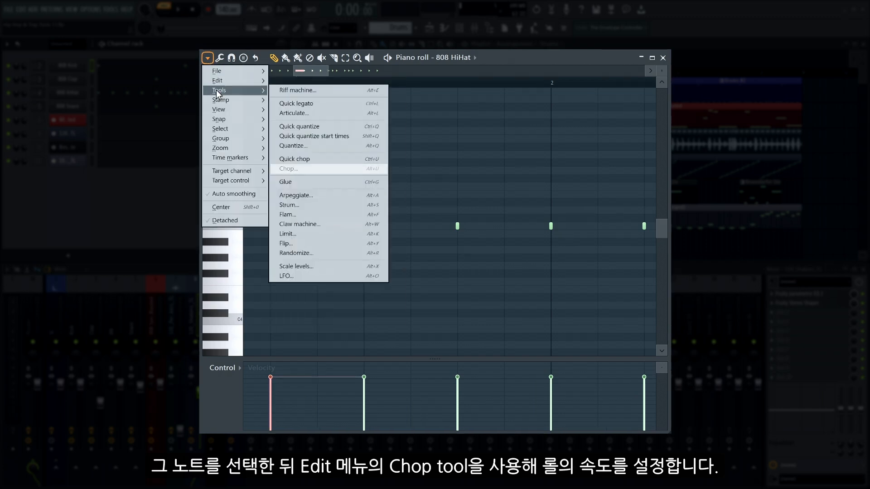
{"action": "left_click", "coordinate": [288, 168]}
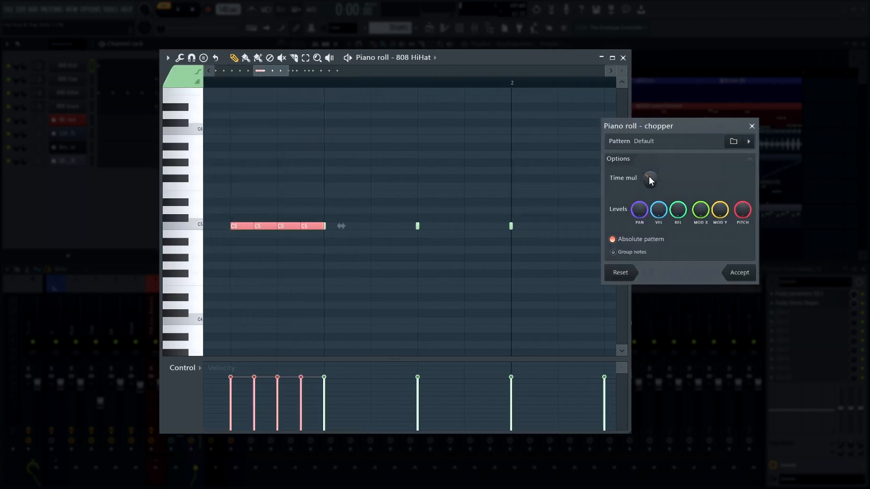
{"action": "left_click", "coordinate": [739, 273]}
{"action": "key", "text": "space"}
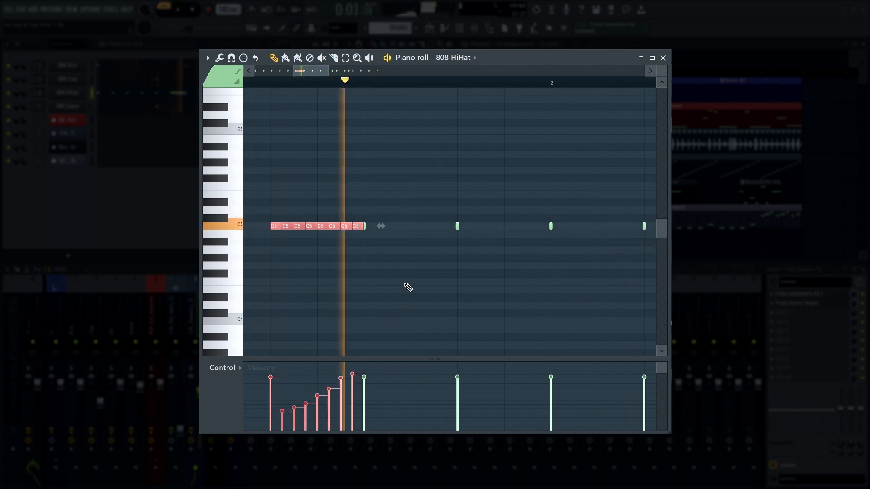
{"action": "key", "text": "space"}
- Select the long hi-hat note further along the pattern and chop it into four equal notes
{"action": "scroll", "coordinate": [431, 221], "scroll_direction": "up", "scroll_amount": 1}
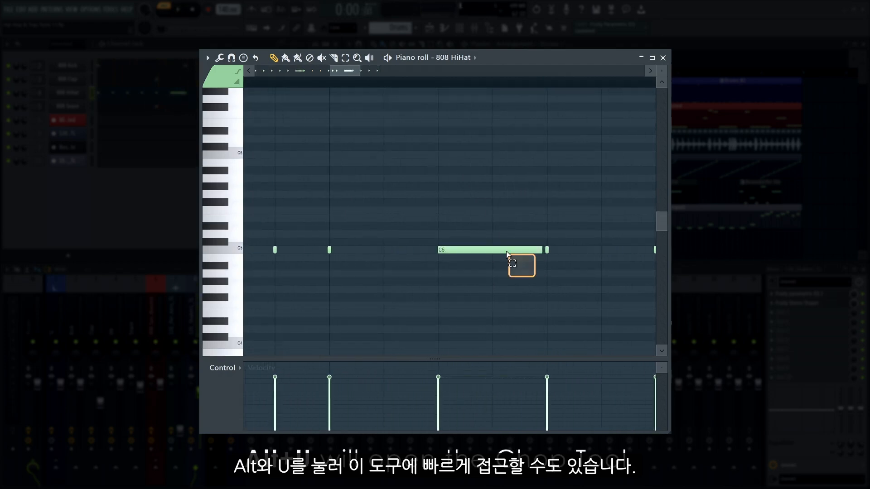
{"action": "left_click", "coordinate": [507, 252], "text": "ctrl"}
{"action": "key", "text": "alt+u"}
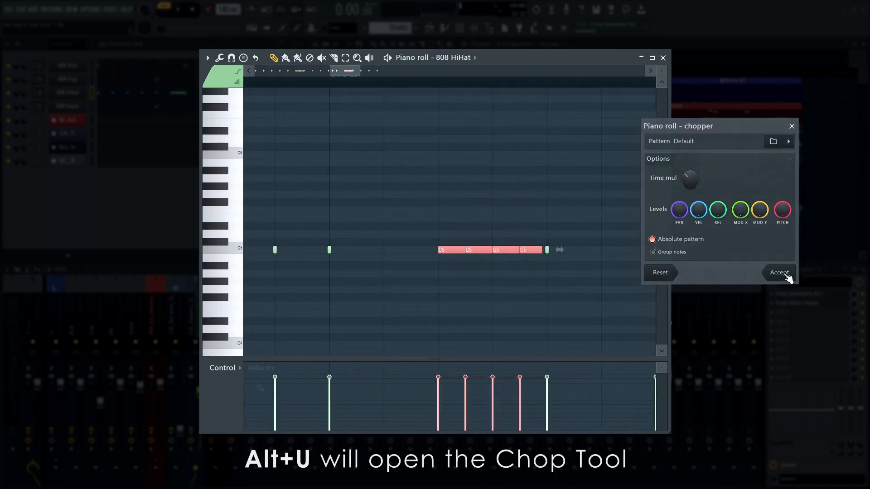
{"action": "left_click", "coordinate": [779, 272]}
- Lower the fine pitch progressively across the four chopped hi-hat notes and play the beat
{"action": "left_click", "coordinate": [224, 368]}
{"action": "left_click", "coordinate": [235, 436]}
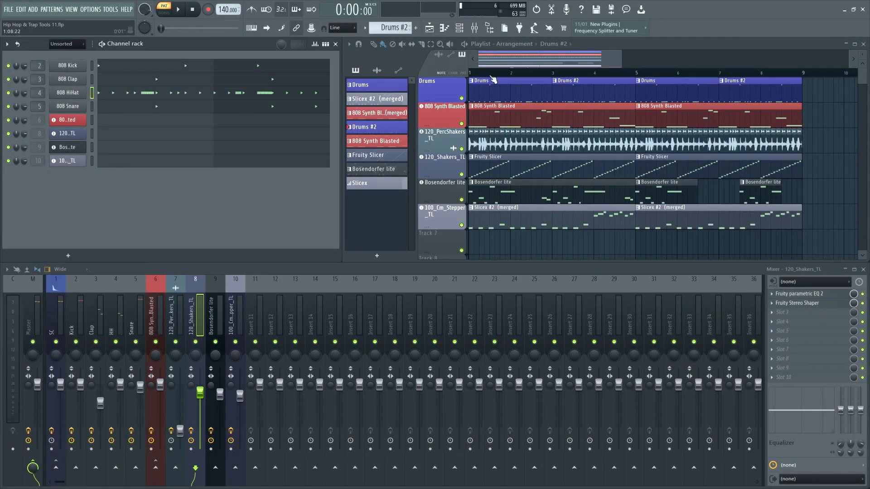
{"action": "key", "text": "space"}
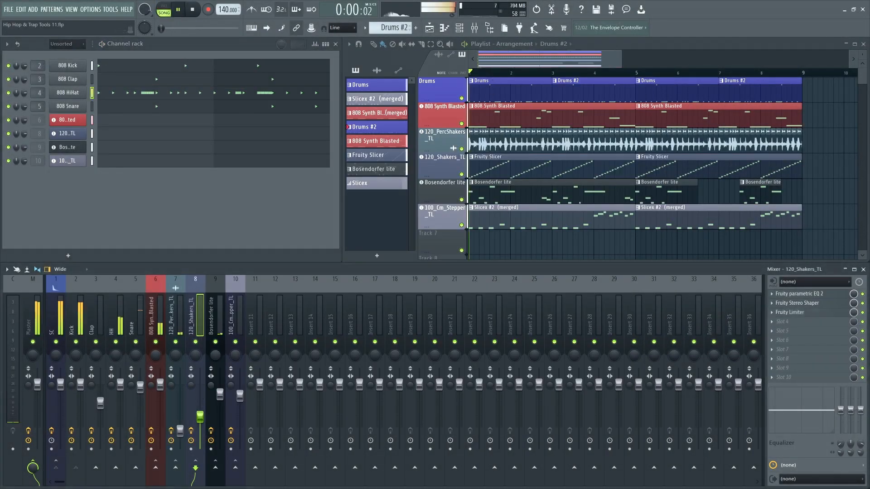